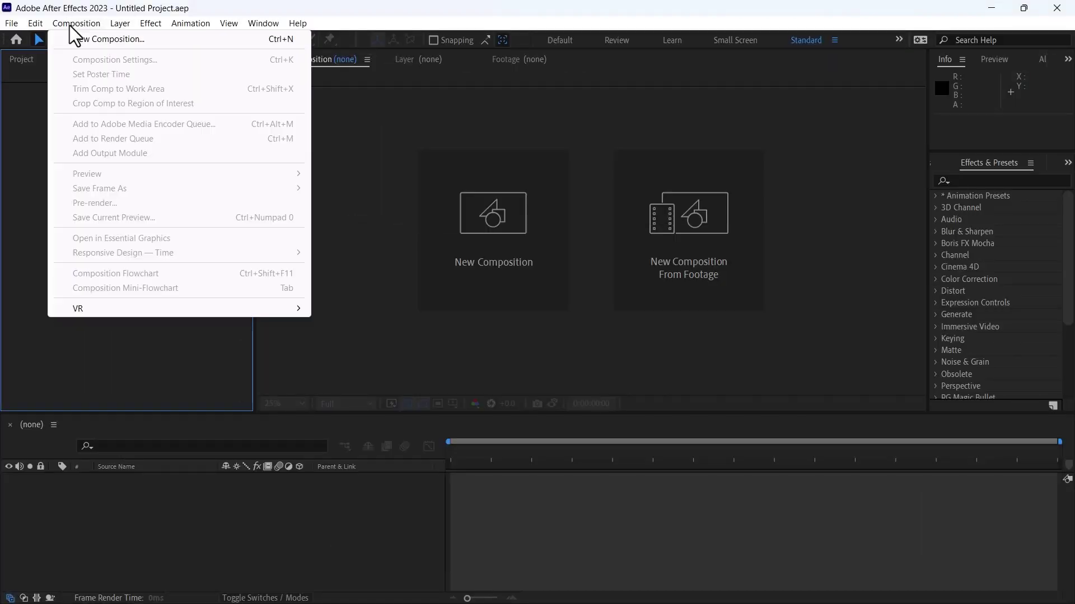
# Create a new 1920x1080, 25 fps composition with its duration cut to 0:00:01:15
pyautogui.click(102, 39)
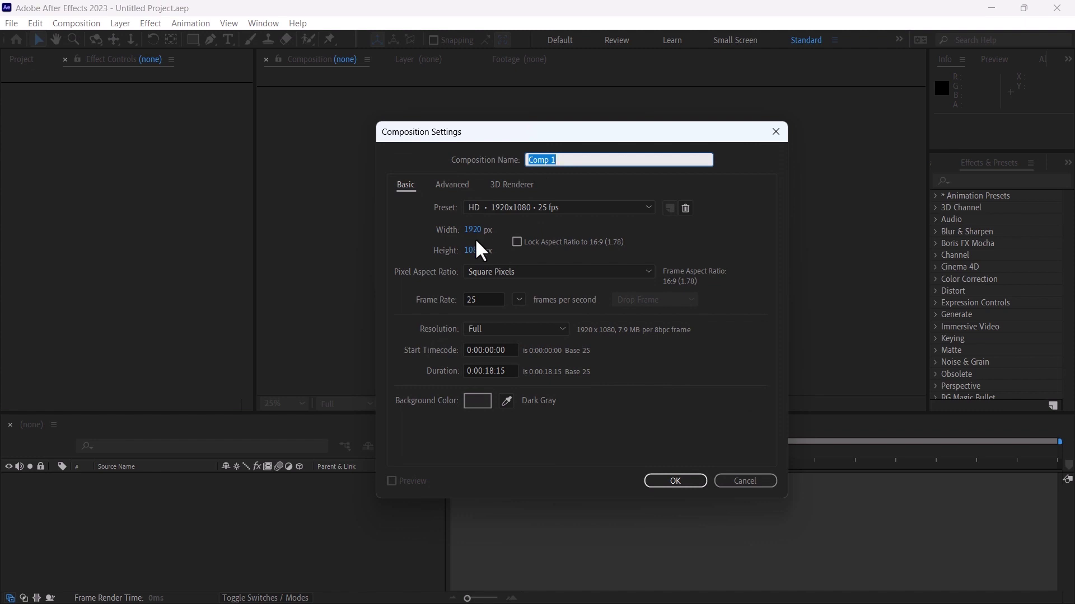
pyautogui.click(489, 371)
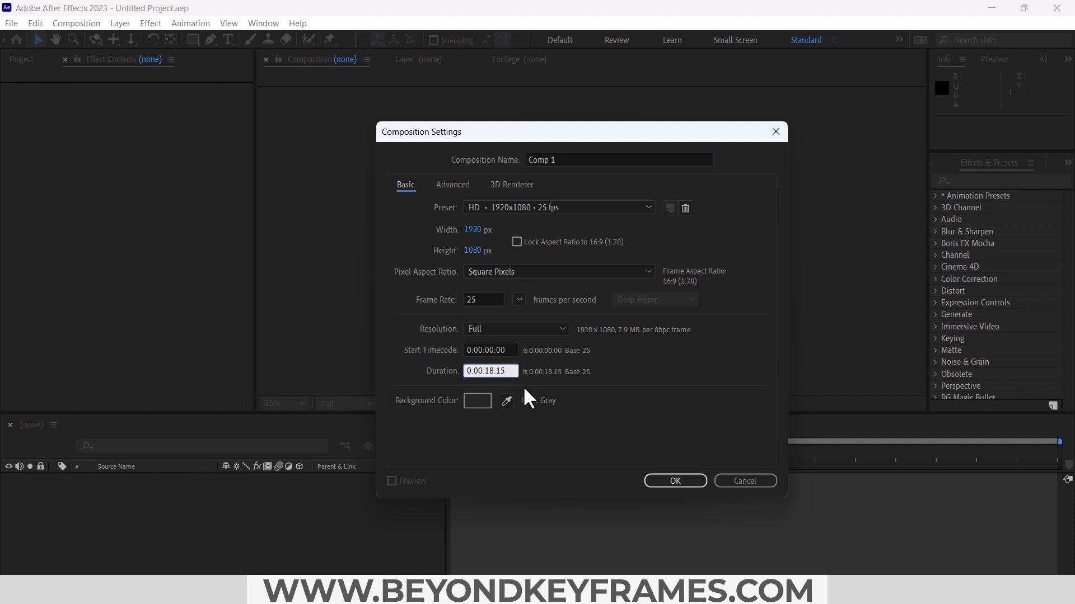
pyautogui.press('BackSpace')
# Confirm Comp 1's settings and add an adjustment layer to it
pyautogui.click(678, 483)
pyautogui.click(120, 23)
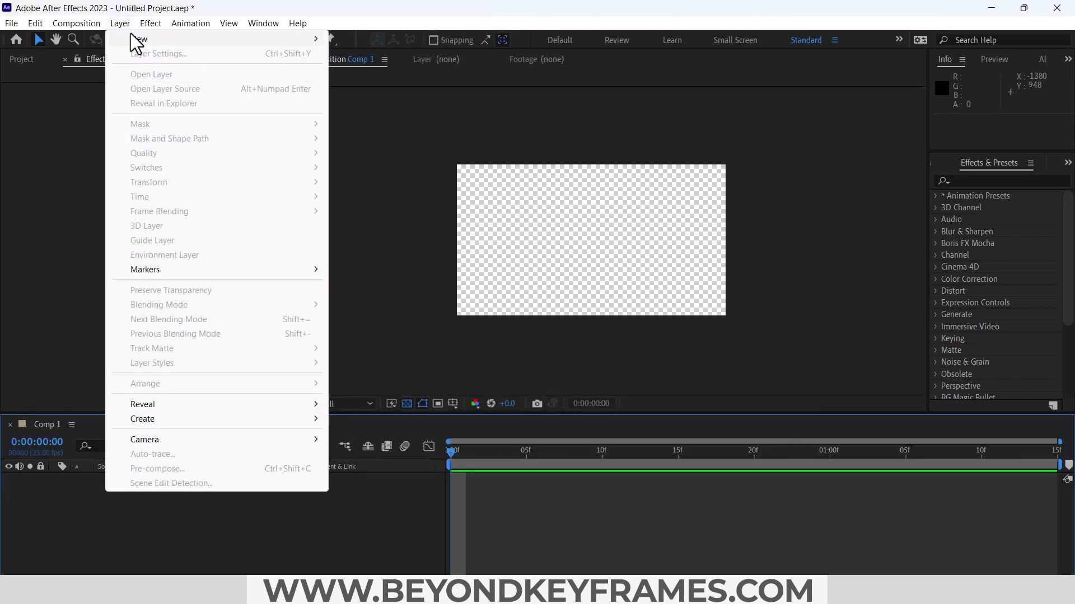
pyautogui.moveTo(131, 34)
pyautogui.click(384, 126)
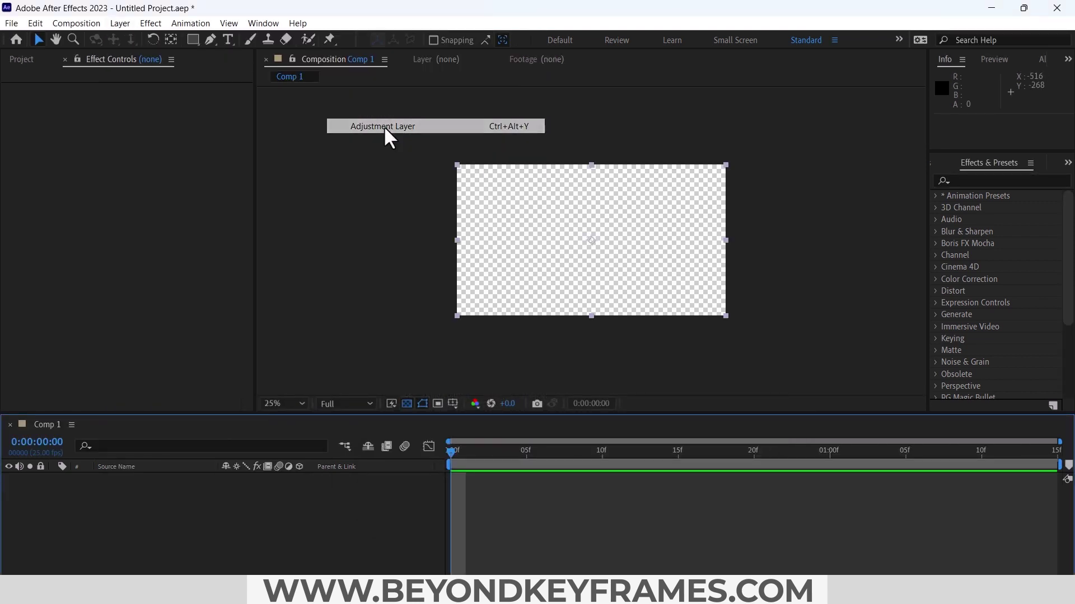
# Search the effects for 'moti' and apply Motion Tile to the adjustment layer
pyautogui.click(985, 180)
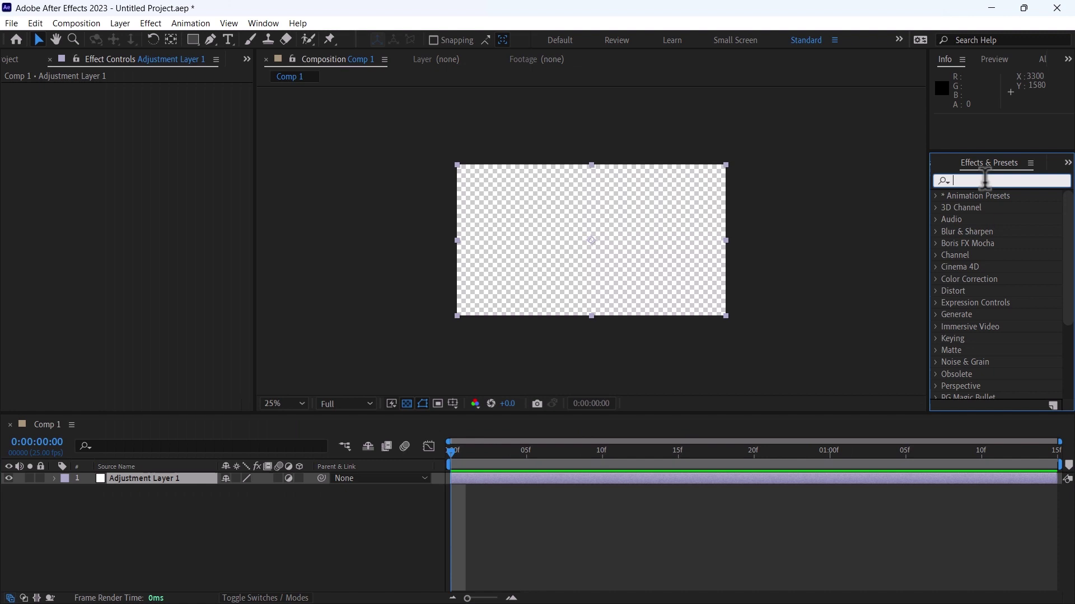
pyautogui.write('motion')
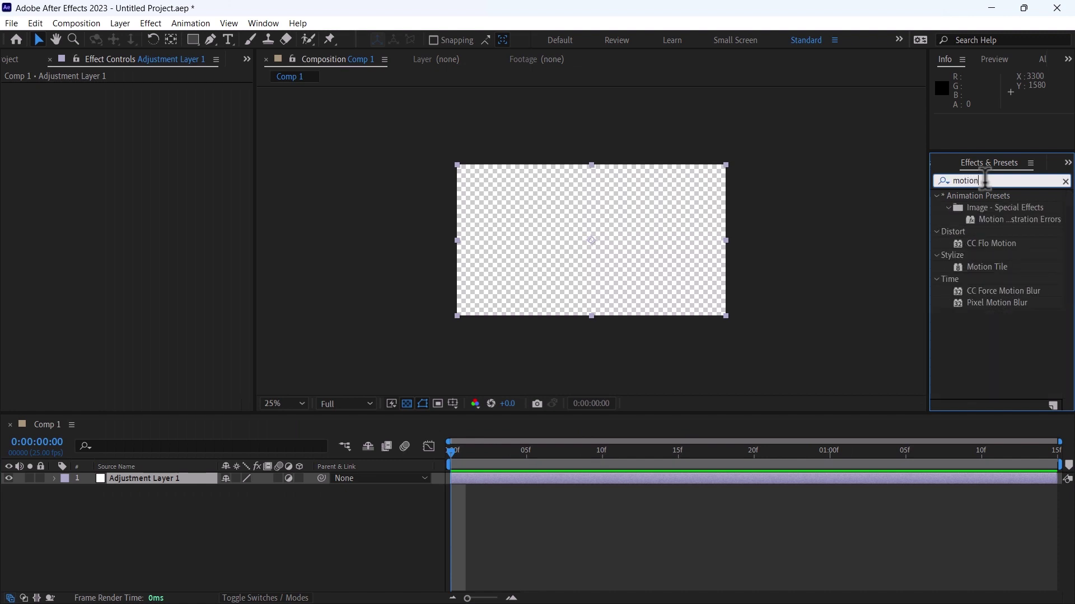
pyautogui.moveTo(1008, 246); pyautogui.dragTo(161, 480)
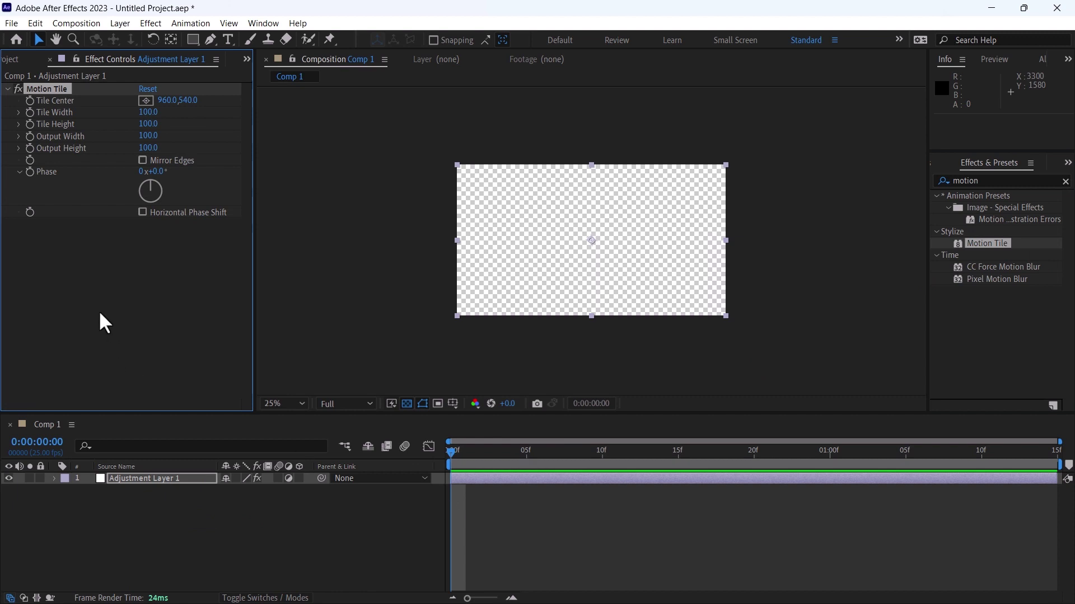
# Add the beach photo below the adjustment layer and scale it to about 73%
pyautogui.hotkey('ctrl', '0')
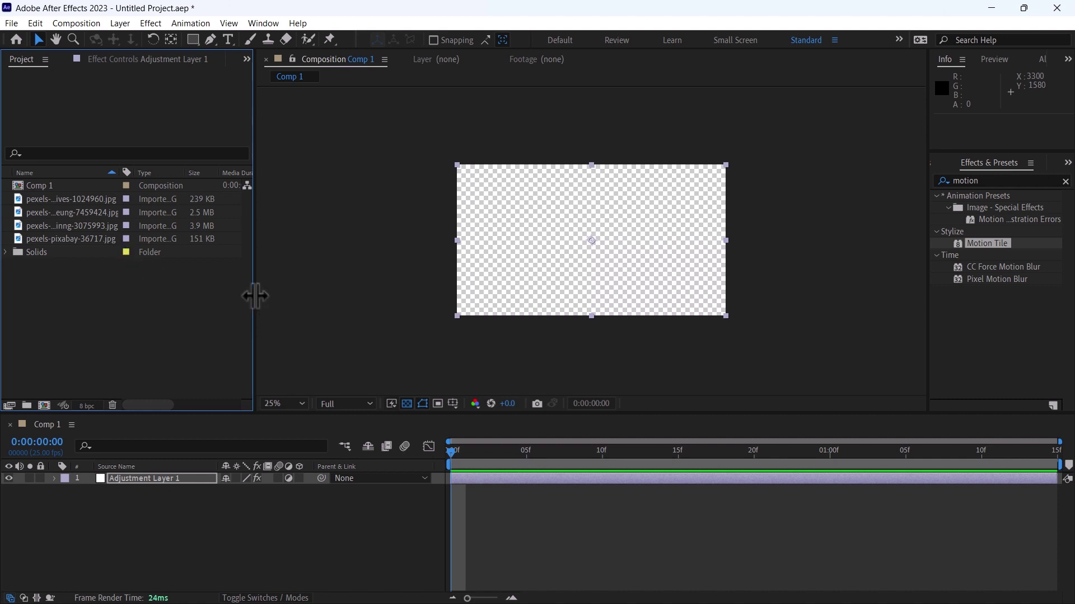
pyautogui.moveTo(72, 200); pyautogui.dragTo(352, 540)
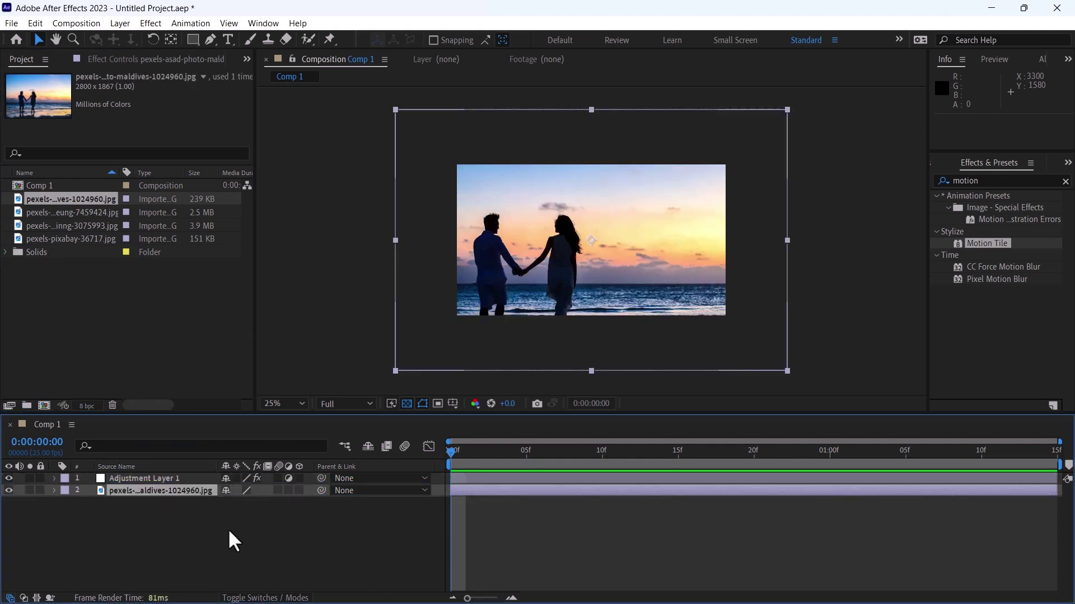
pyautogui.press('s')
pyautogui.moveTo(269, 503)
pyautogui.mouseDown()
pyautogui.moveTo(236, 502)
pyautogui.moveTo(253, 503)
pyautogui.mouseUp()
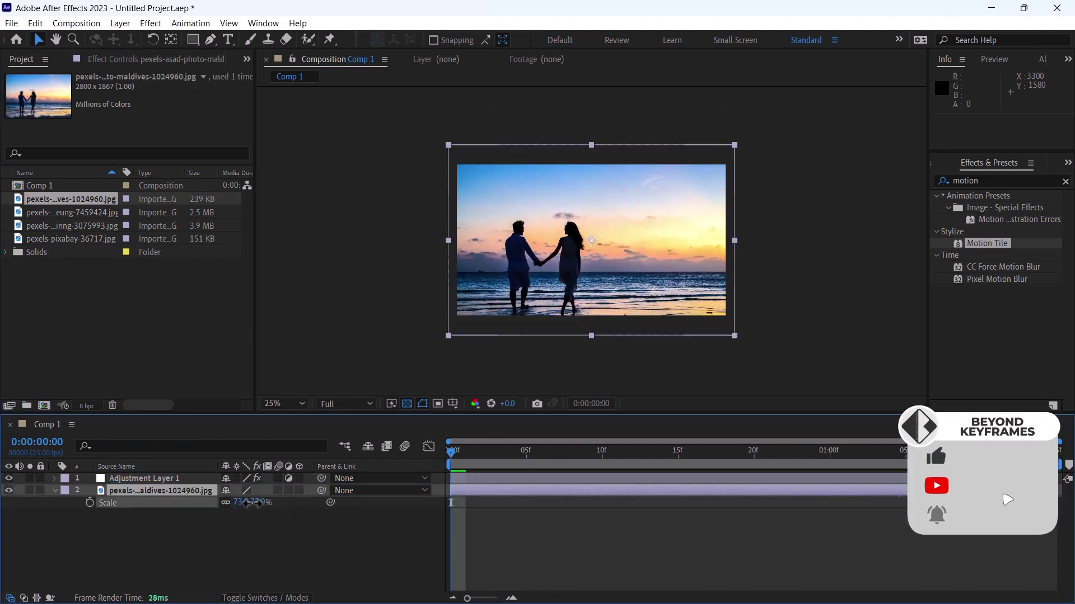
# Add the desert photo to the comp, starting at frame 12
pyautogui.click(56, 214)
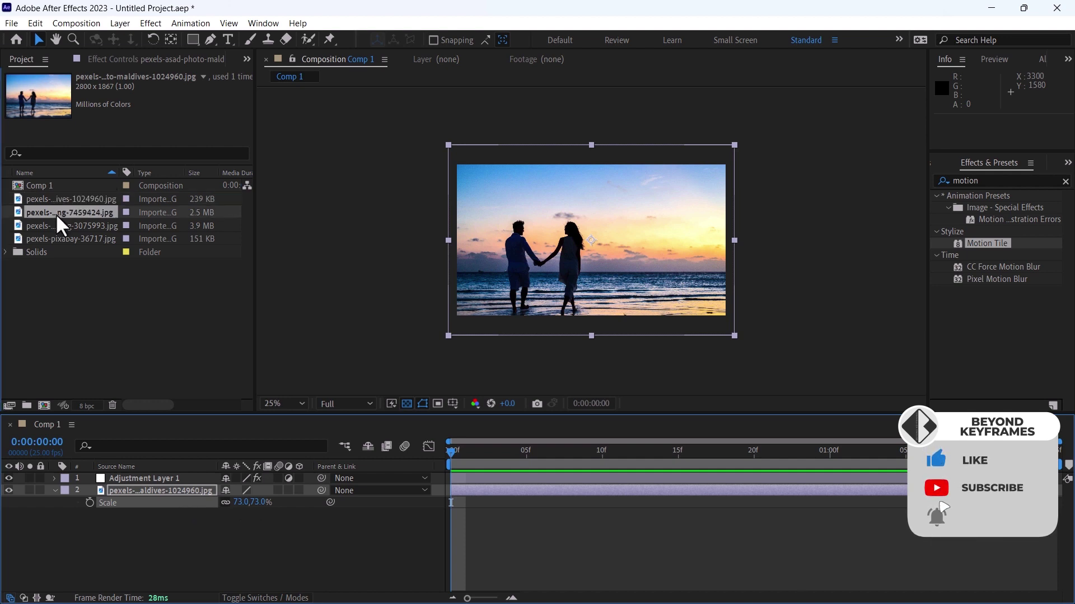
pyautogui.moveTo(62, 215); pyautogui.dragTo(628, 486)
pyautogui.moveTo(613, 447); pyautogui.dragTo(627, 450)
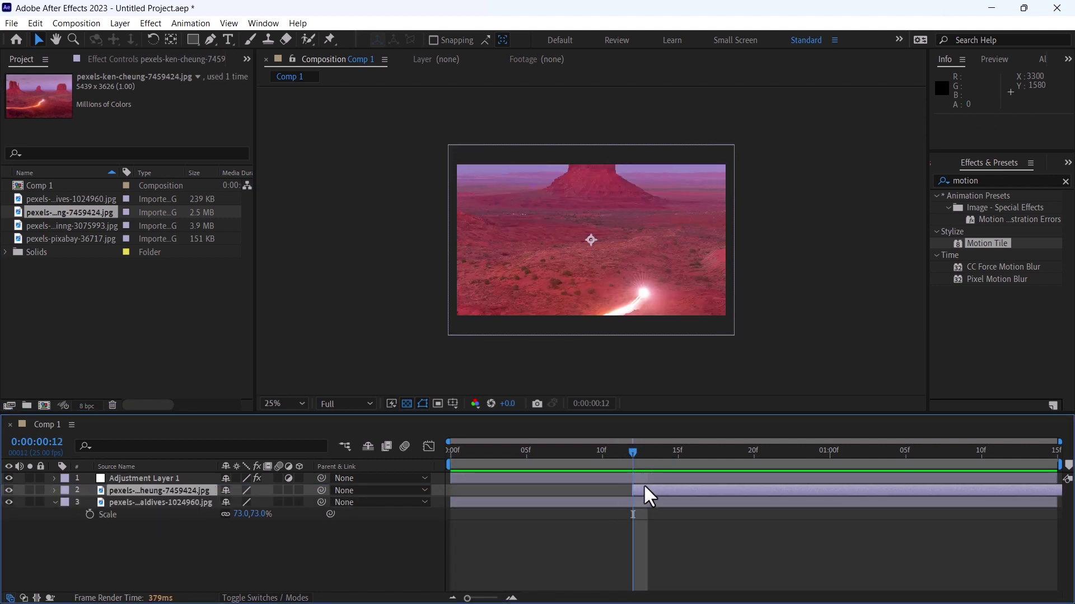
# Place a composition marker at the cut and label it Transition
pyautogui.click(456, 452)
pyautogui.moveTo(1068, 465); pyautogui.dragTo(637, 464)
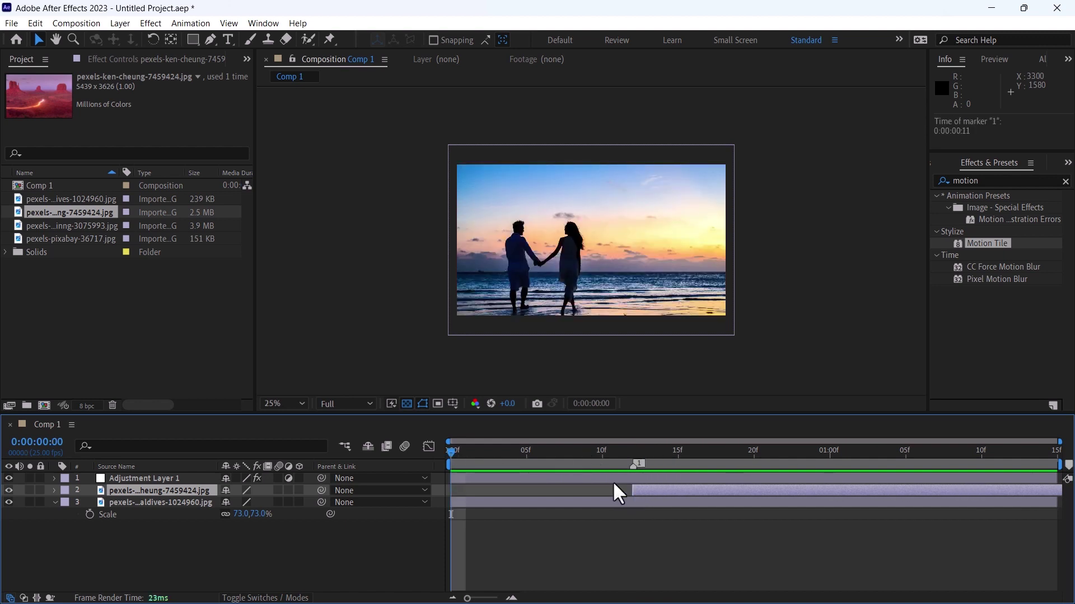
pyautogui.doubleClick(634, 466)
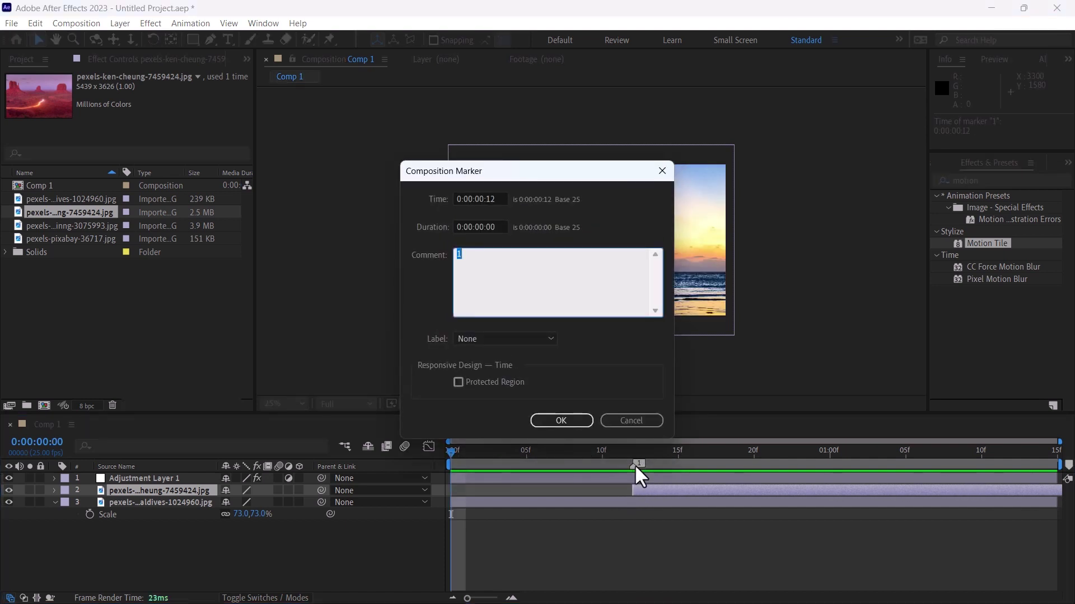
pyautogui.write('Transition')
pyautogui.click(555, 421)
# Rename the adjustment layer to 'transition'
pyautogui.click(118, 478)
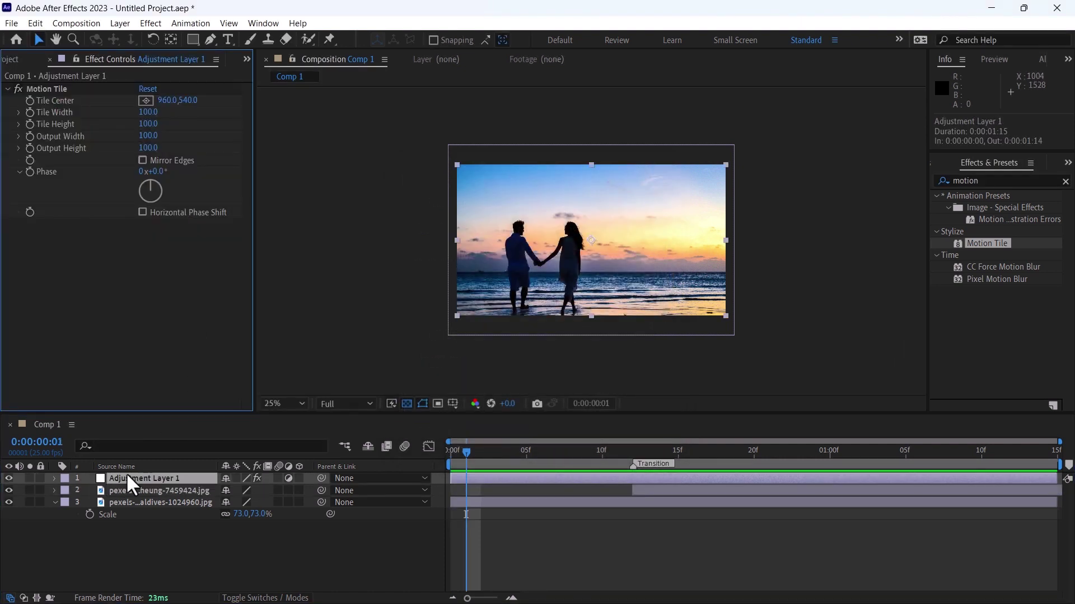
pyautogui.rightClick(127, 474)
pyautogui.click(172, 437)
pyautogui.write('transition')
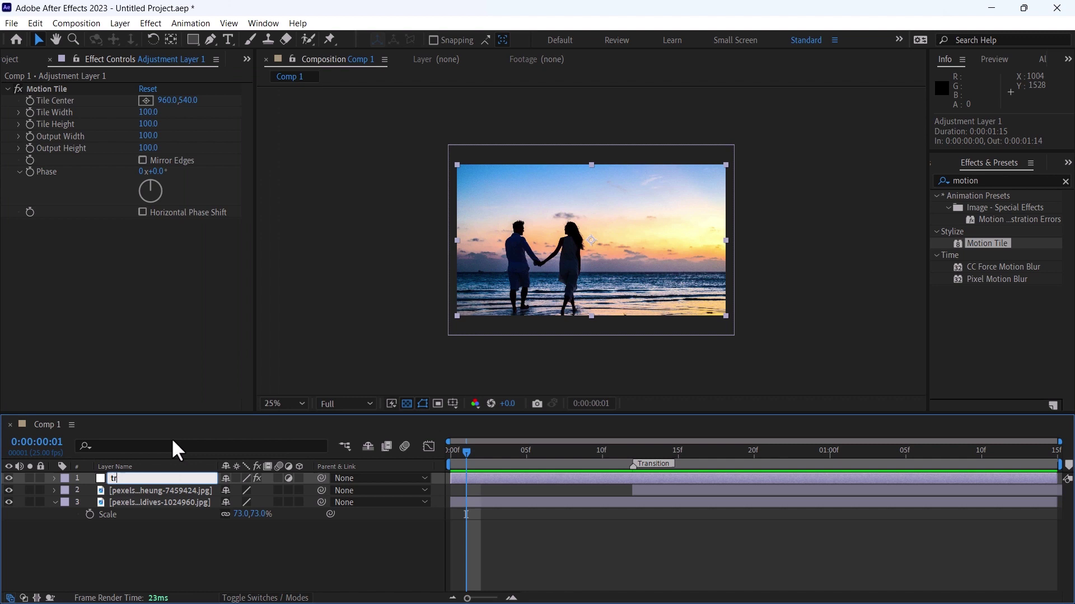
pyautogui.press('Return')
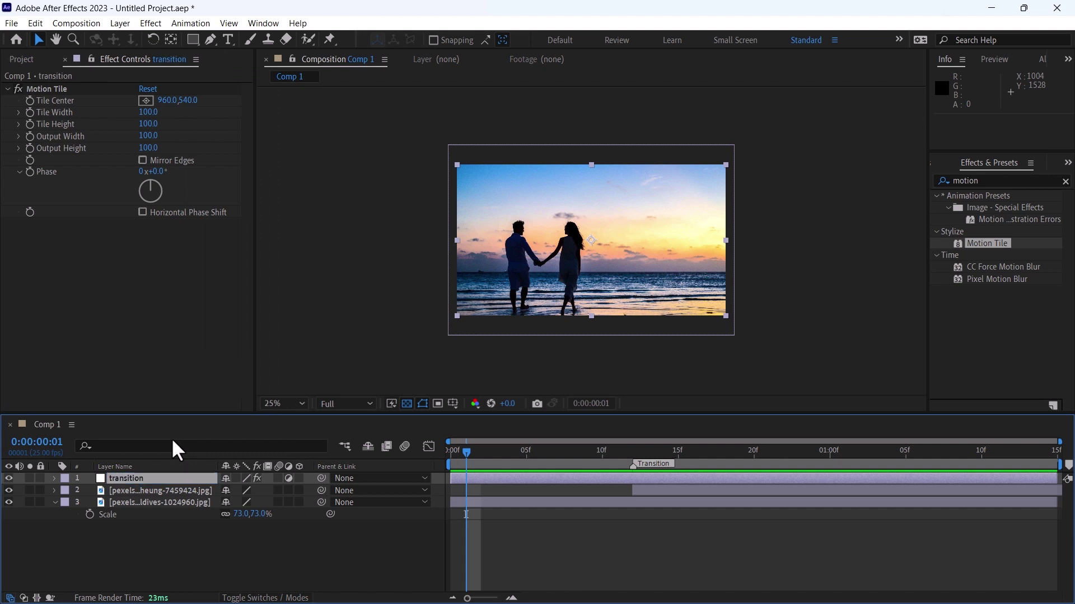
# Rename the composition to 'Transition' via Composition Settings (Ctrl+K)
pyautogui.hotkey('ctrl', 'k')
pyautogui.write('Tr')
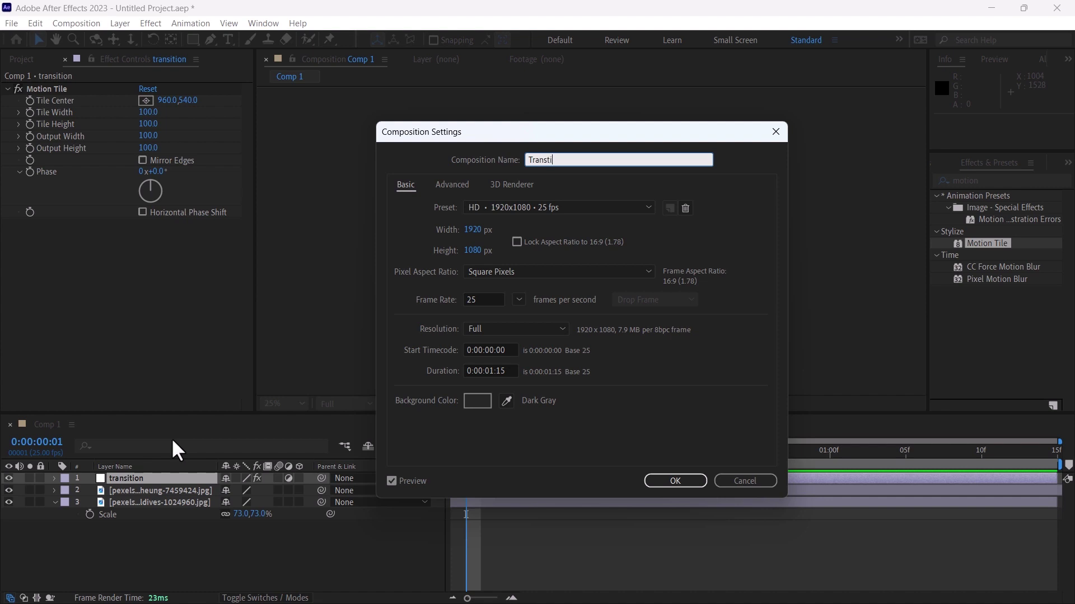
pyautogui.write('ansition')
pyautogui.press('Return')
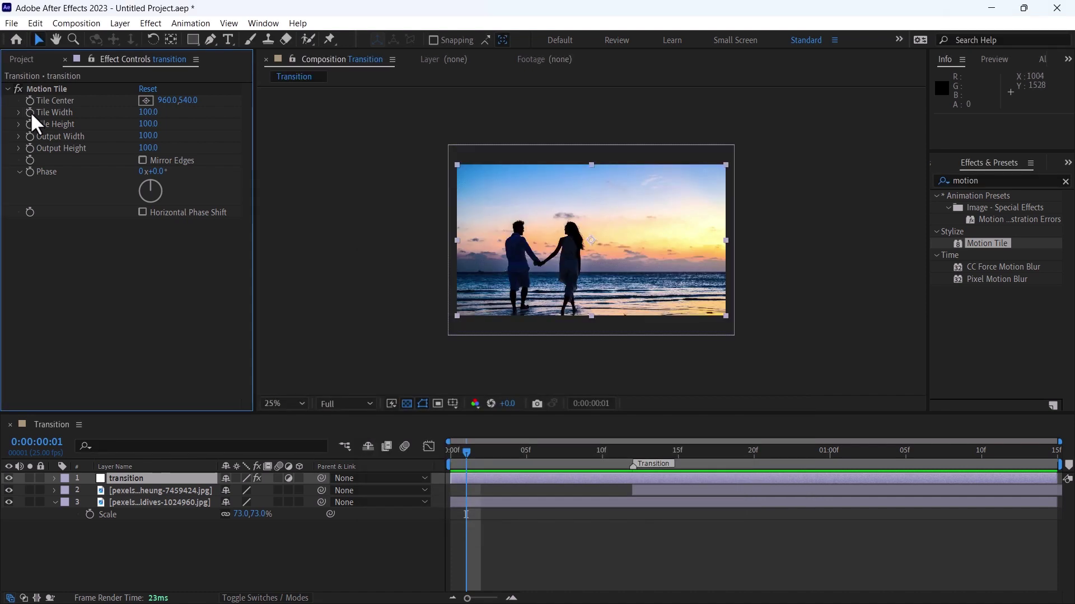
# Enable Motion Tile's Horizontal Phase Shift and reveal the keyframed properties
pyautogui.click(31, 112)
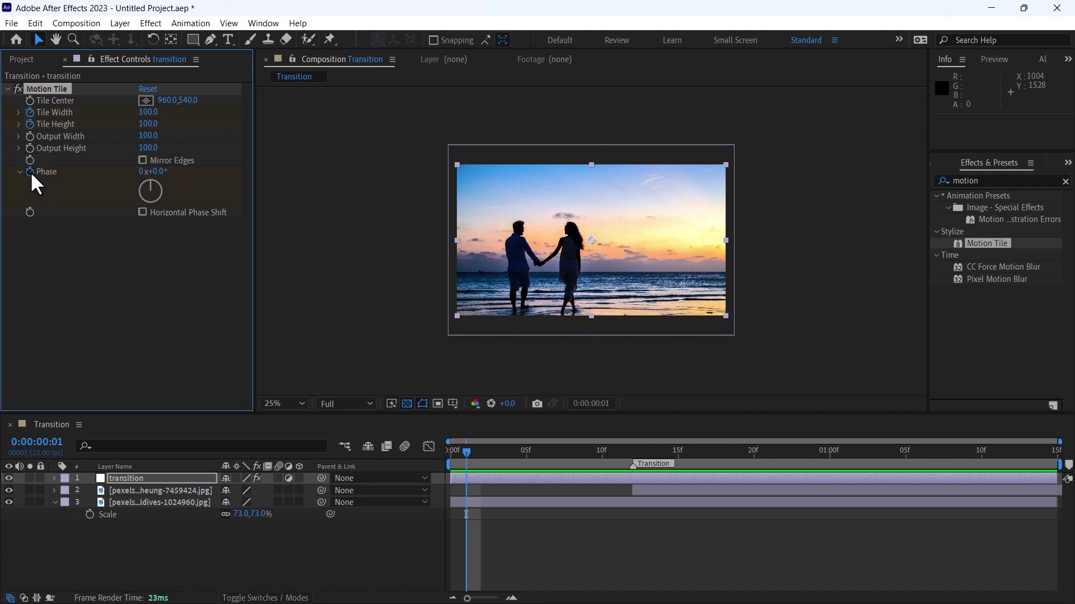
pyautogui.click(142, 212)
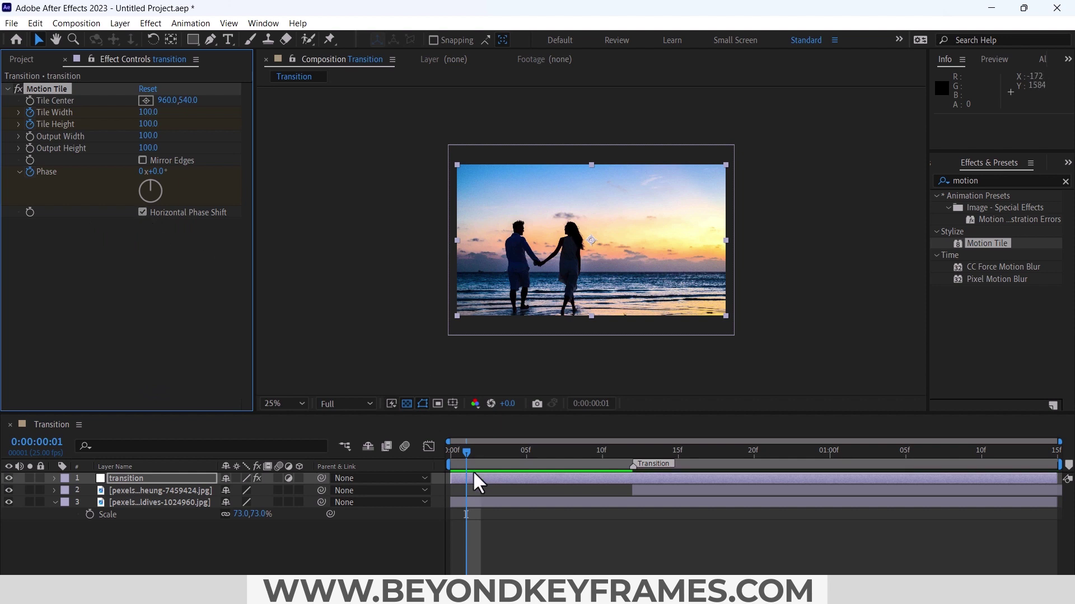
pyautogui.press('u')
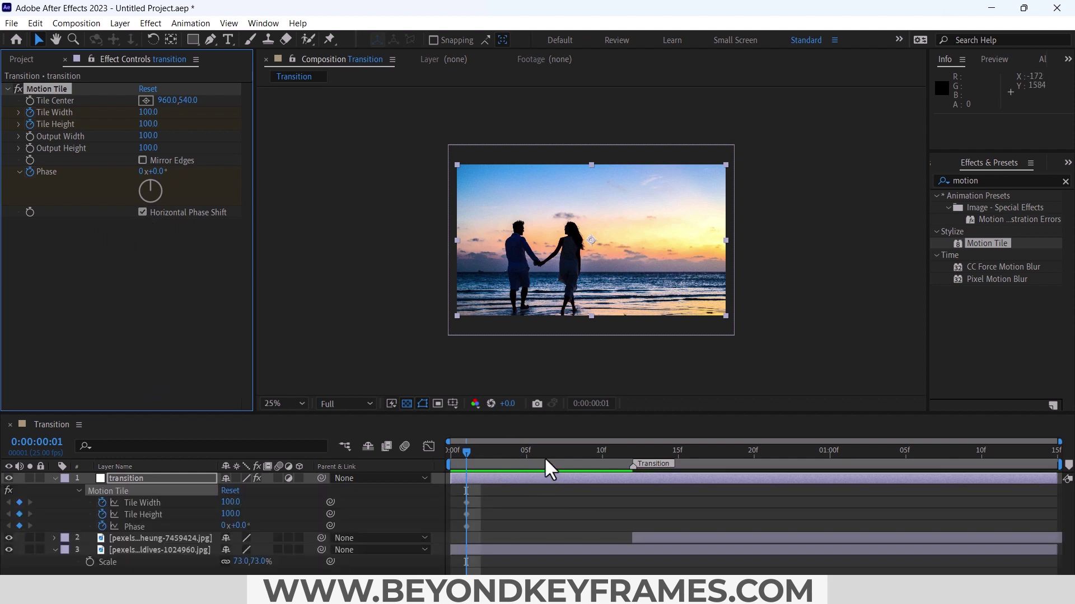
# At frame 12, set Motion Tile Tile Width and Tile Height to 35
pyautogui.moveTo(534, 453); pyautogui.dragTo(634, 472)
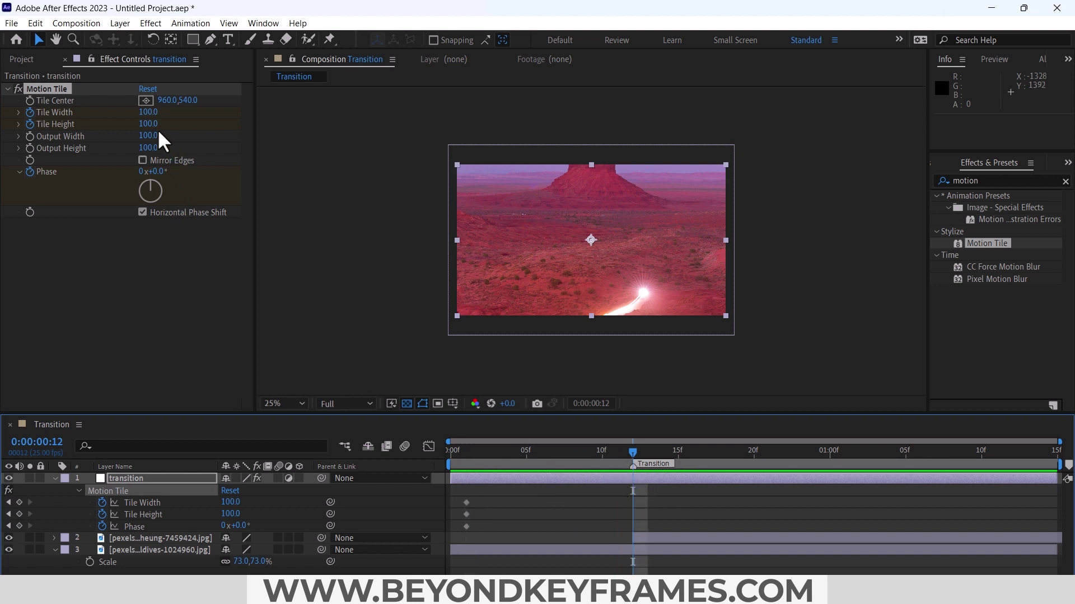
pyautogui.click(151, 113)
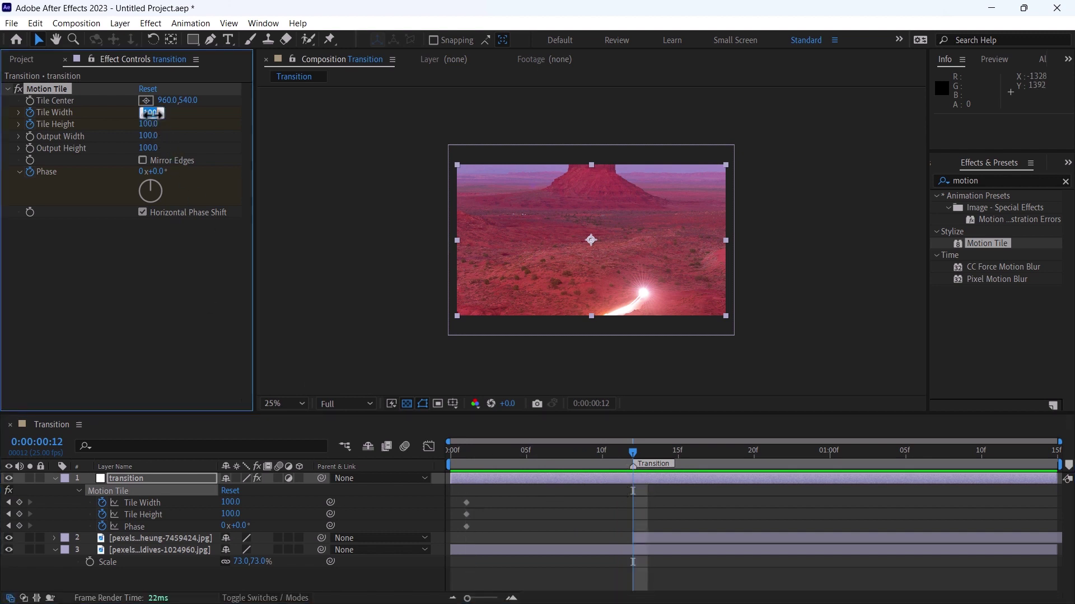
pyautogui.write('35')
pyautogui.press('Tab')
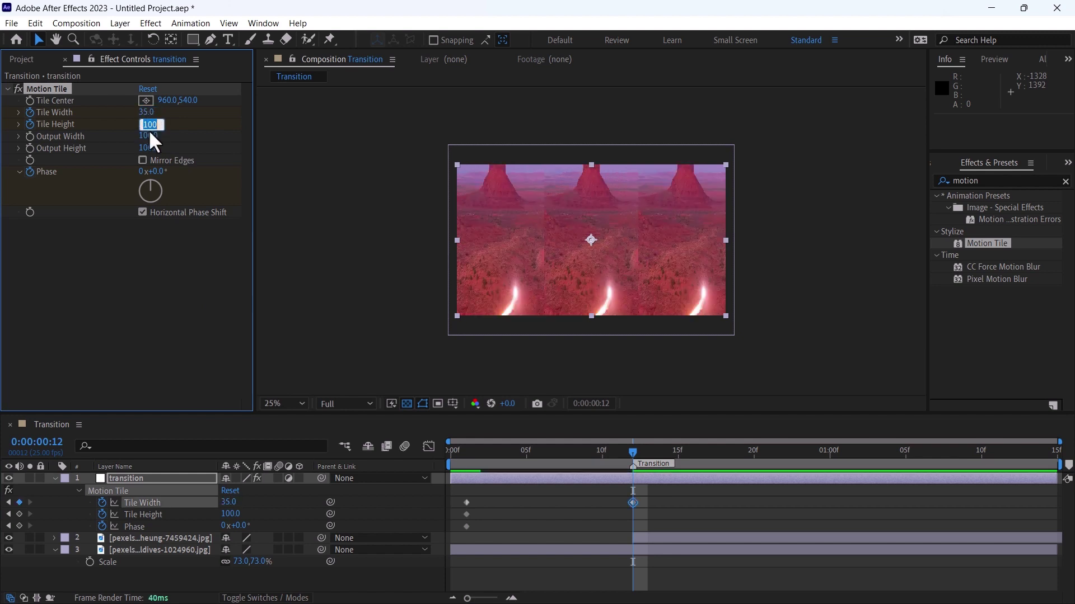
pyautogui.click(527, 492)
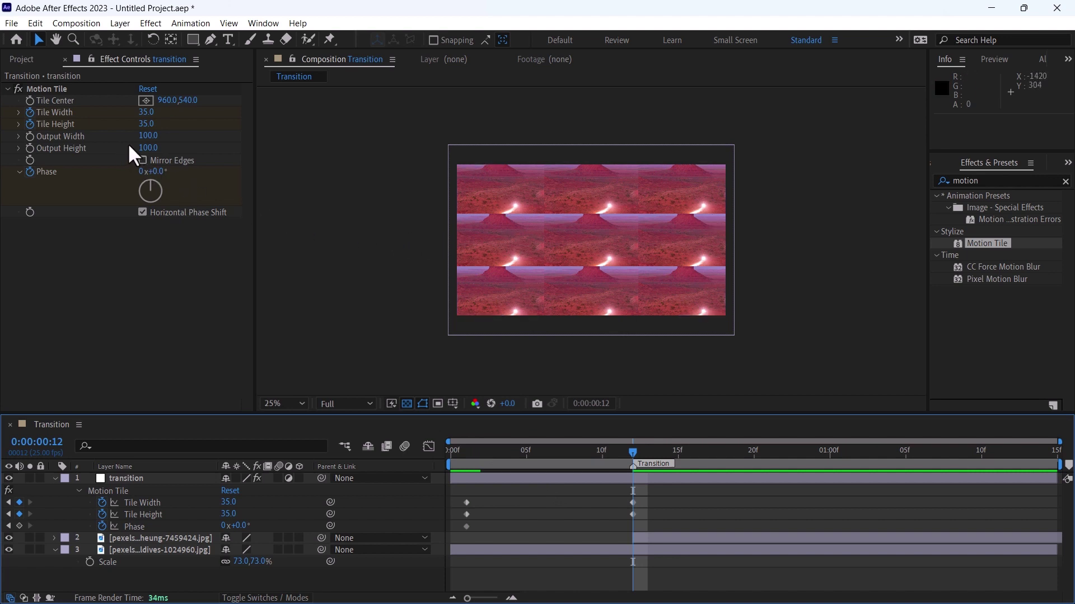
# Set Motion Tile's Output Width to 700
pyautogui.click(148, 136)
pyautogui.write('7')
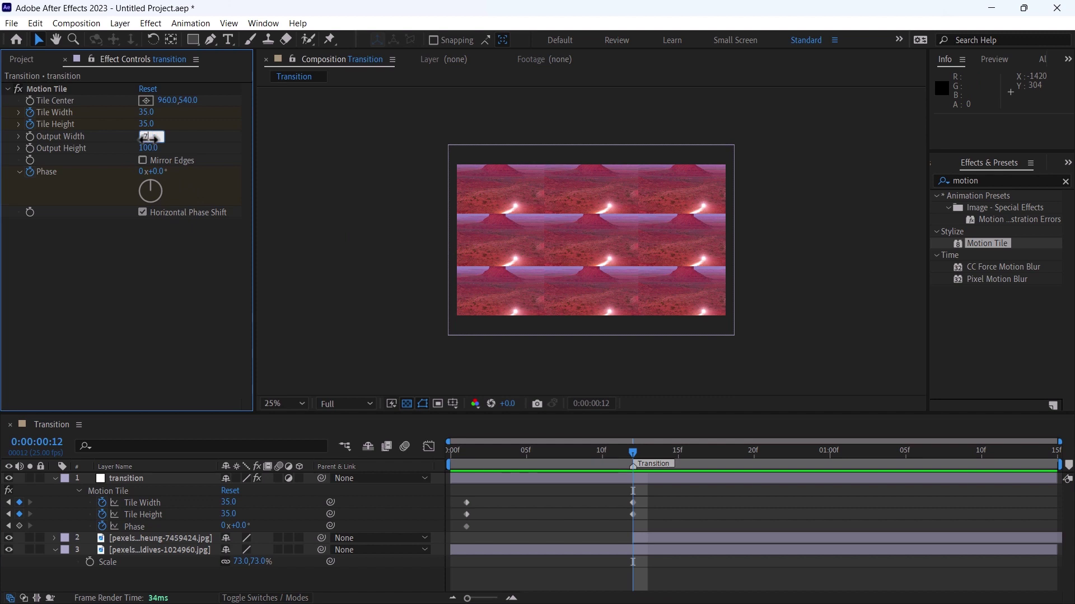
pyautogui.write('00')
pyautogui.press('Return')
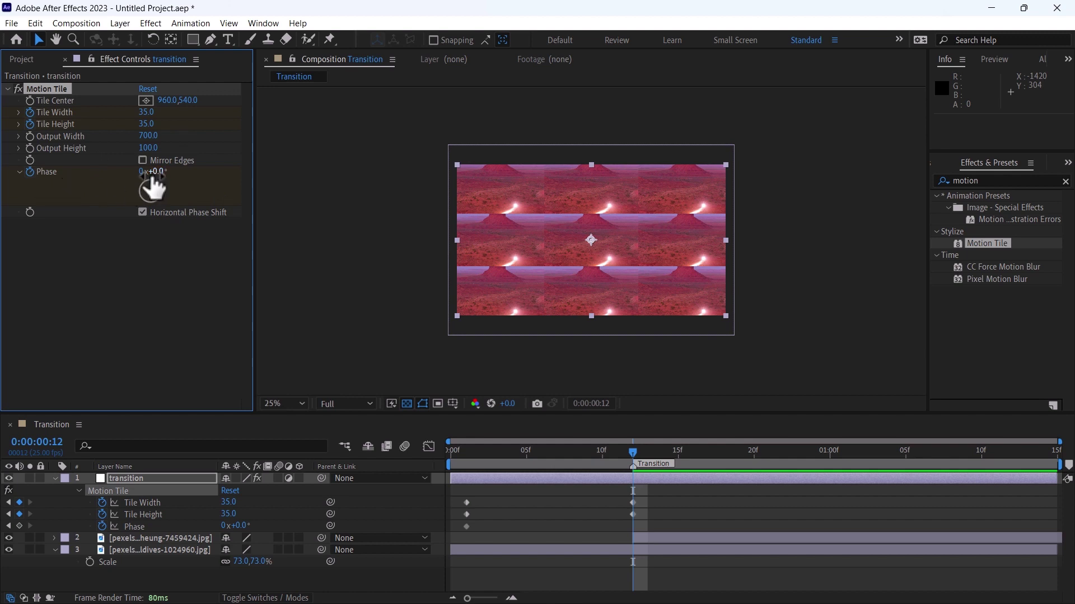
# At one second, set Tile Width and Height to 100 and Phase to one revolution
pyautogui.moveTo(633, 450); pyautogui.dragTo(828, 474)
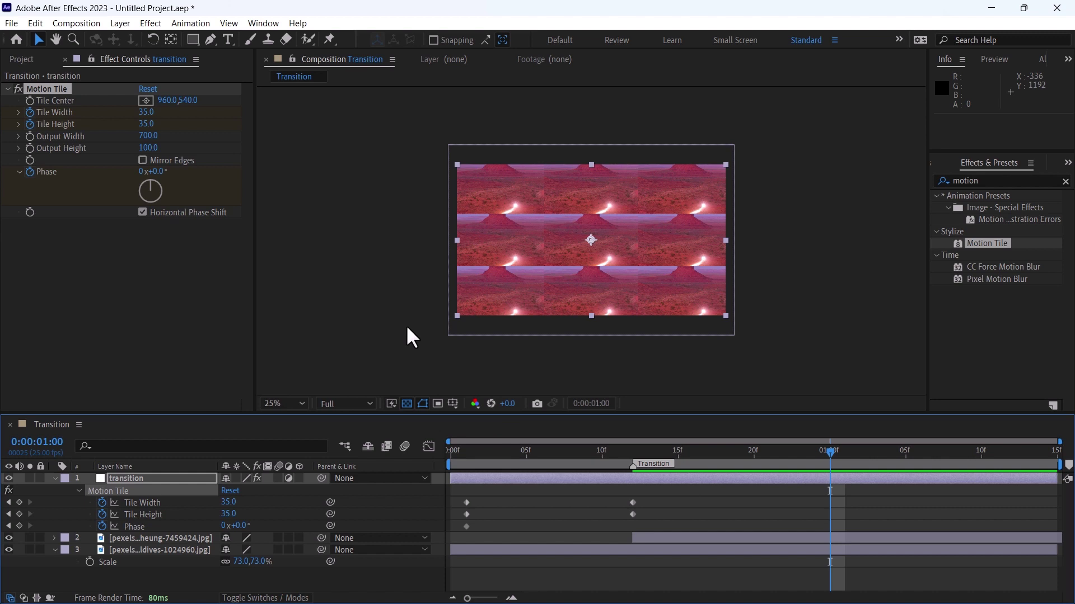
pyautogui.click(149, 115)
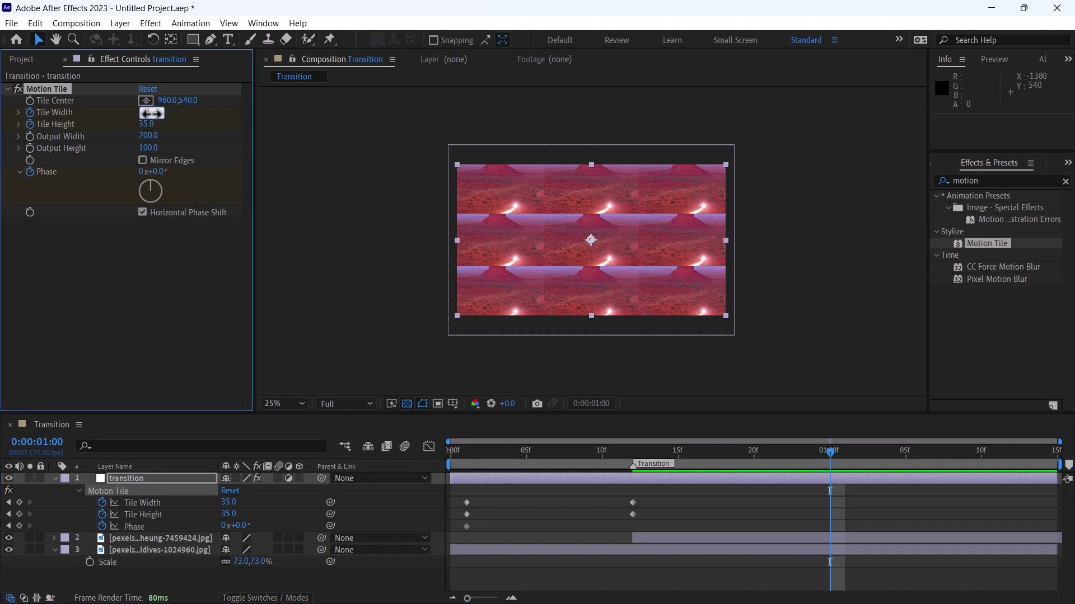
pyautogui.write('100')
pyautogui.press('Tab')
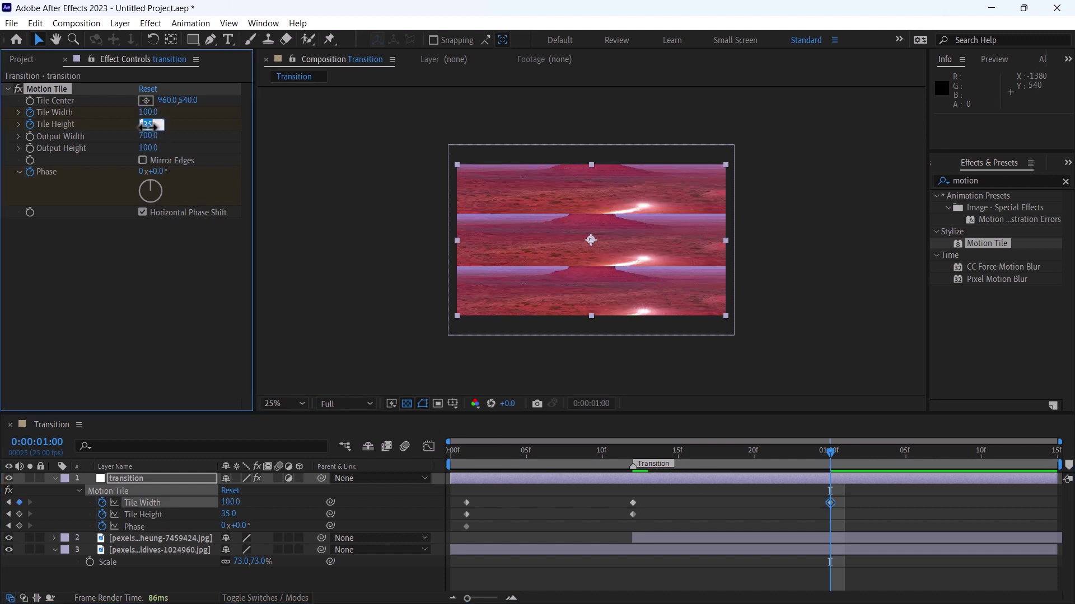
pyautogui.write('100')
pyautogui.press('Return')
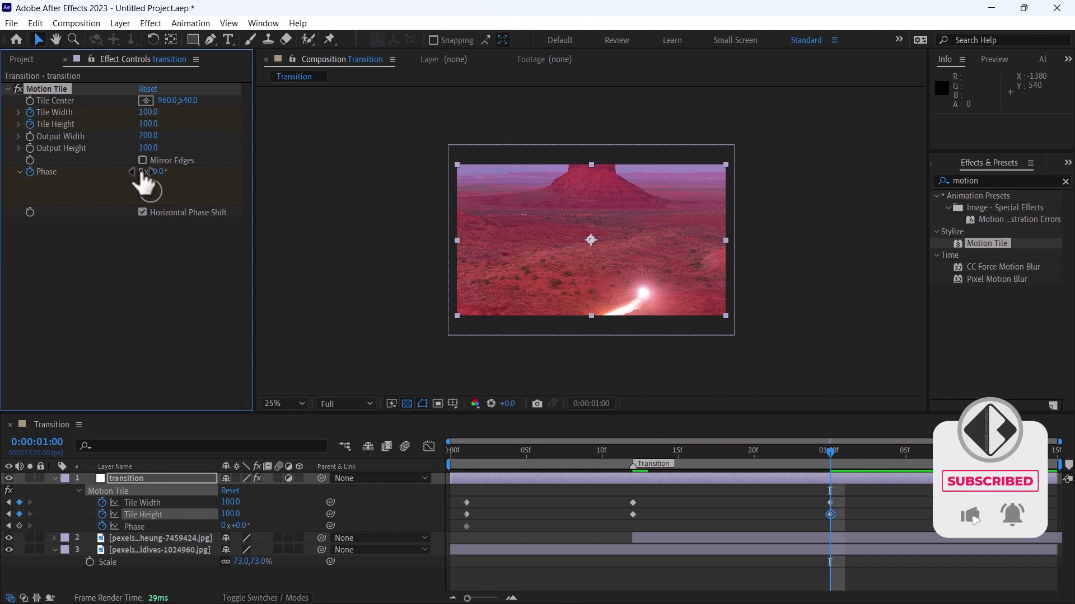
pyautogui.click(141, 172)
pyautogui.write('1')
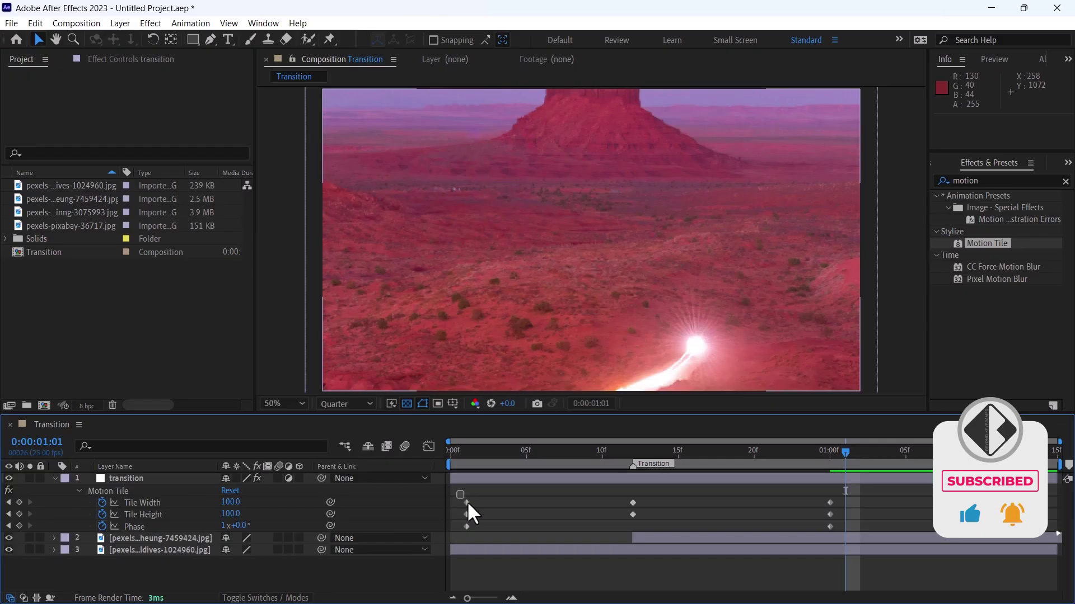
# Apply Easy Ease (F9) to all Motion Tile keyframes, then check frame 8
pyautogui.moveTo(456, 491); pyautogui.dragTo(847, 528)
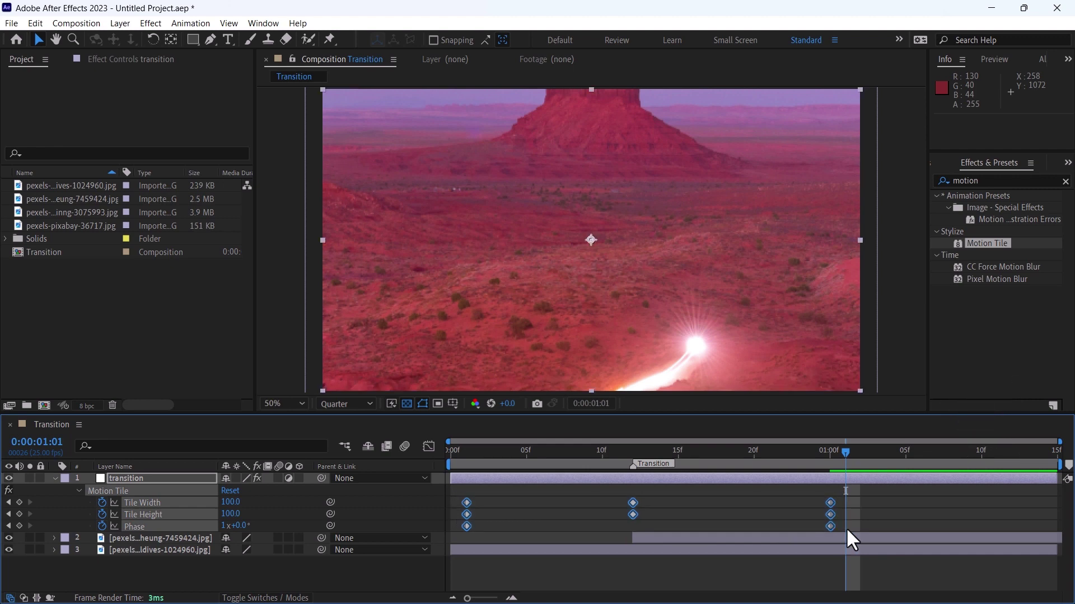
pyautogui.press('F9')
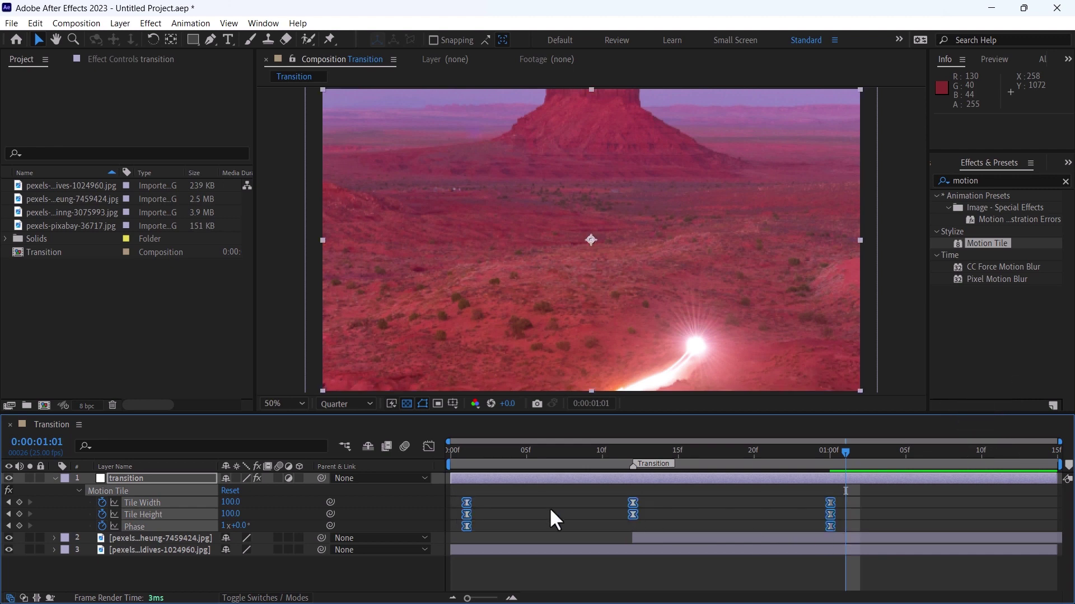
pyautogui.moveTo(470, 461); pyautogui.dragTo(572, 474)
# Set the viewer to Half resolution and enable motion blur on all three layers
pyautogui.click(347, 403)
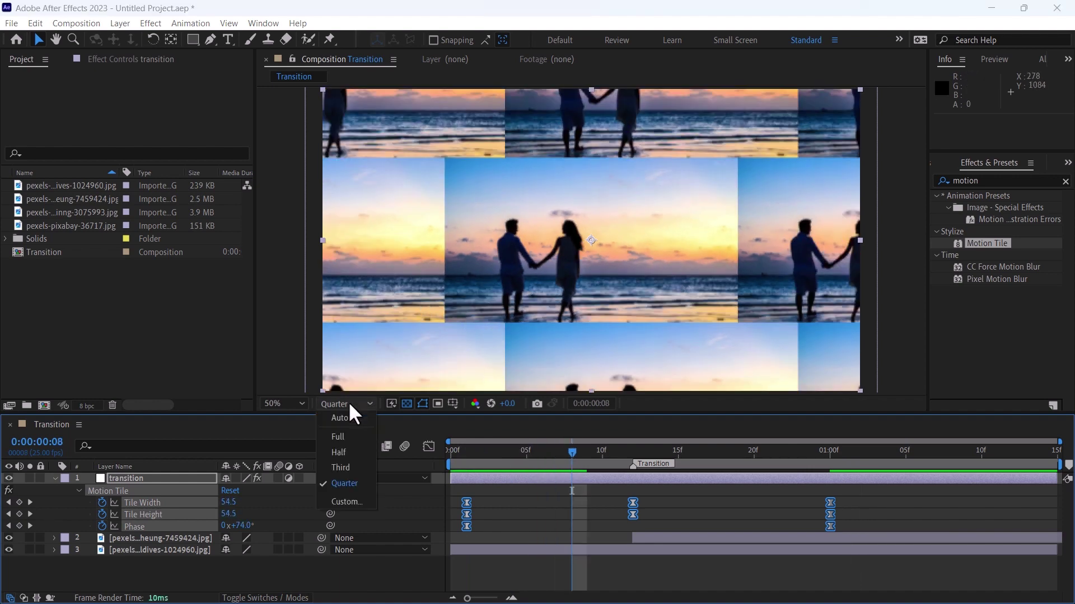
pyautogui.click(346, 456)
pyautogui.moveTo(460, 461); pyautogui.dragTo(639, 497)
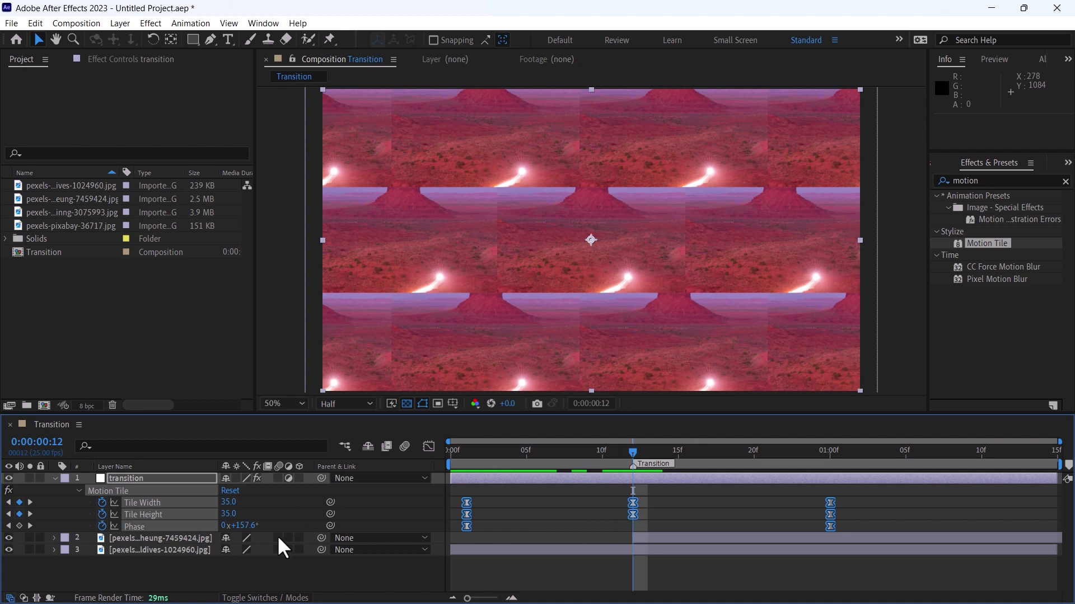
pyautogui.moveTo(277, 535); pyautogui.dragTo(274, 481)
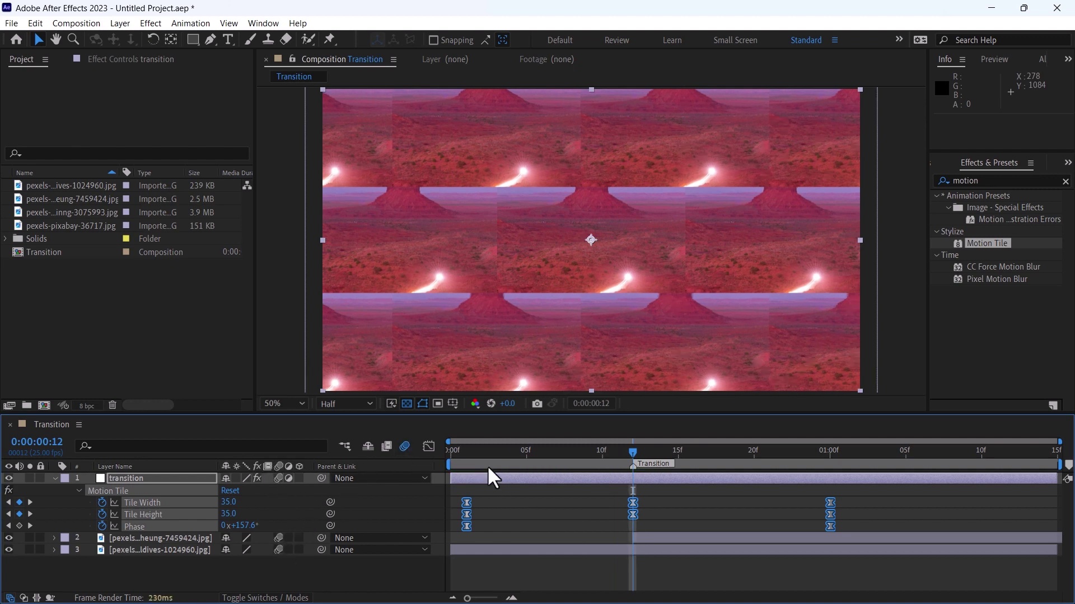
# Preview the transition from the start, then park at frame 12
pyautogui.click(470, 454)
pyautogui.click(510, 490)
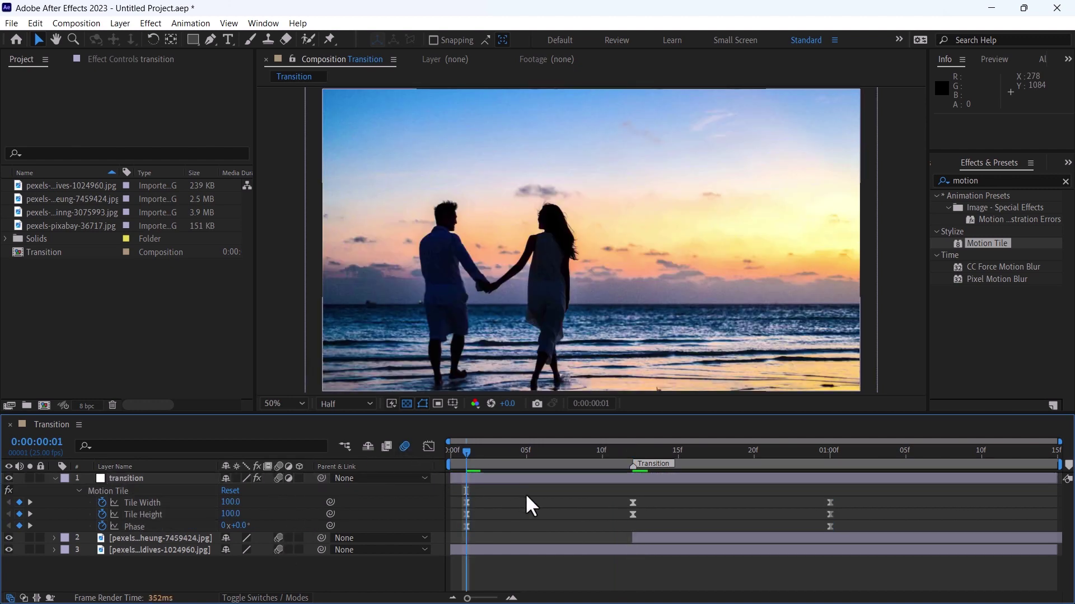
pyautogui.press('space')
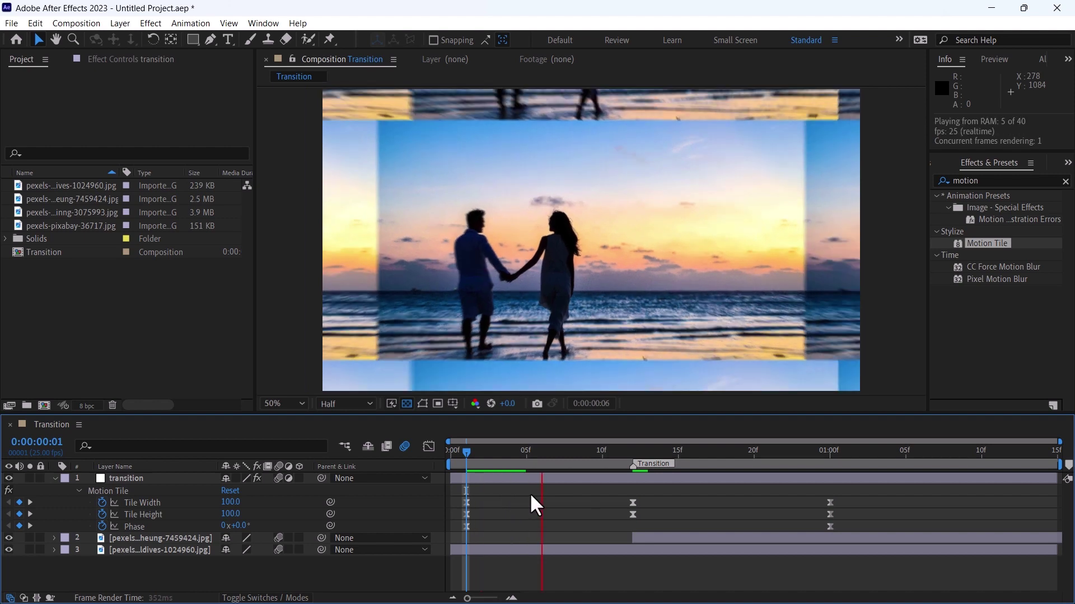
pyautogui.press('space')
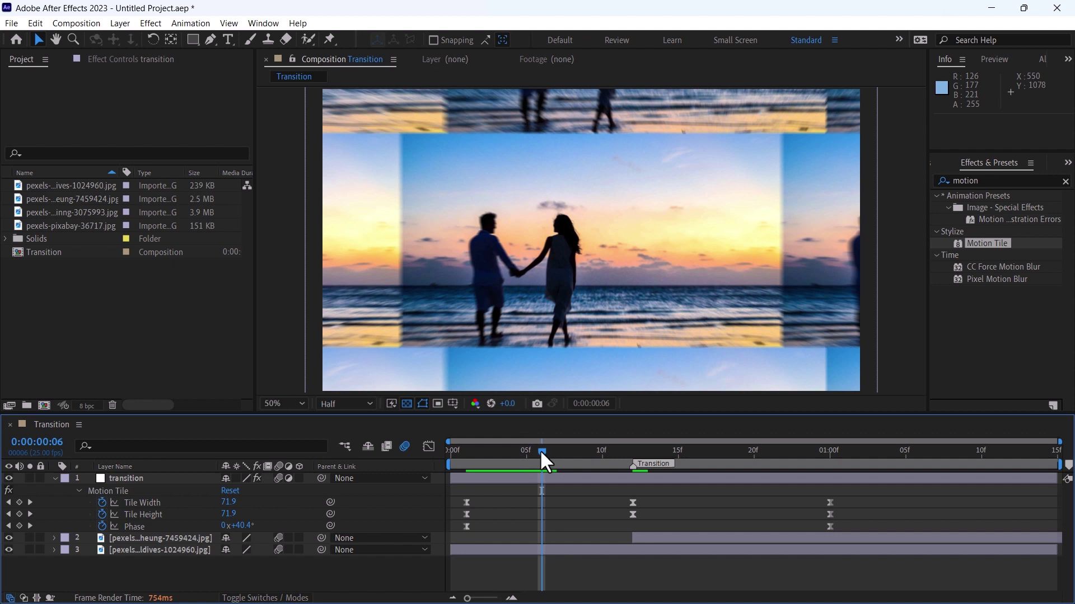
pyautogui.moveTo(540, 453); pyautogui.dragTo(633, 457)
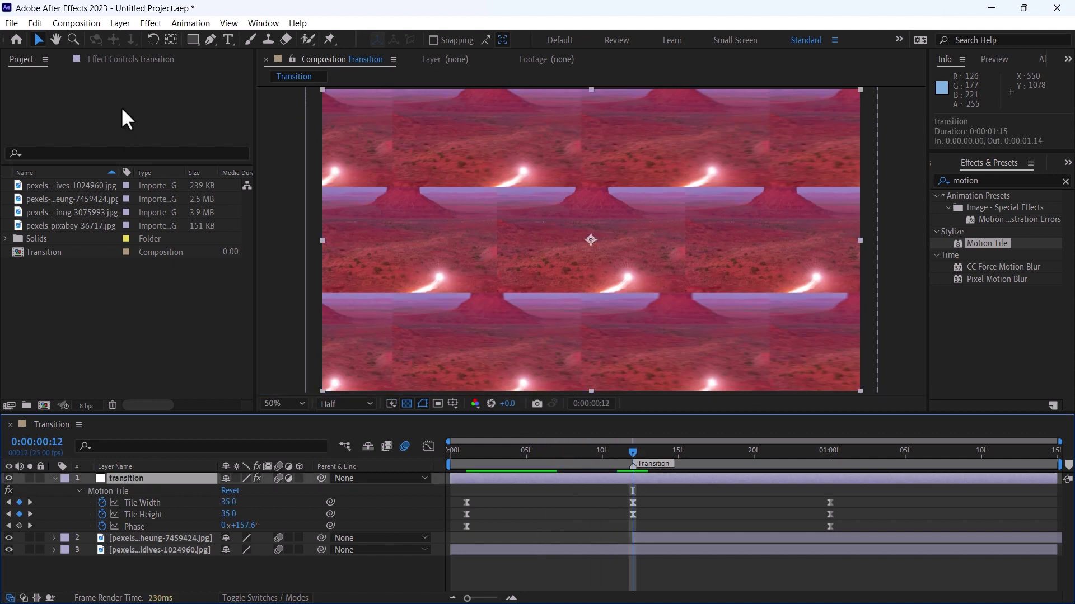
# Set Motion Tile Tile Width and Tile Height to 20 at frame 12
pyautogui.click(128, 62)
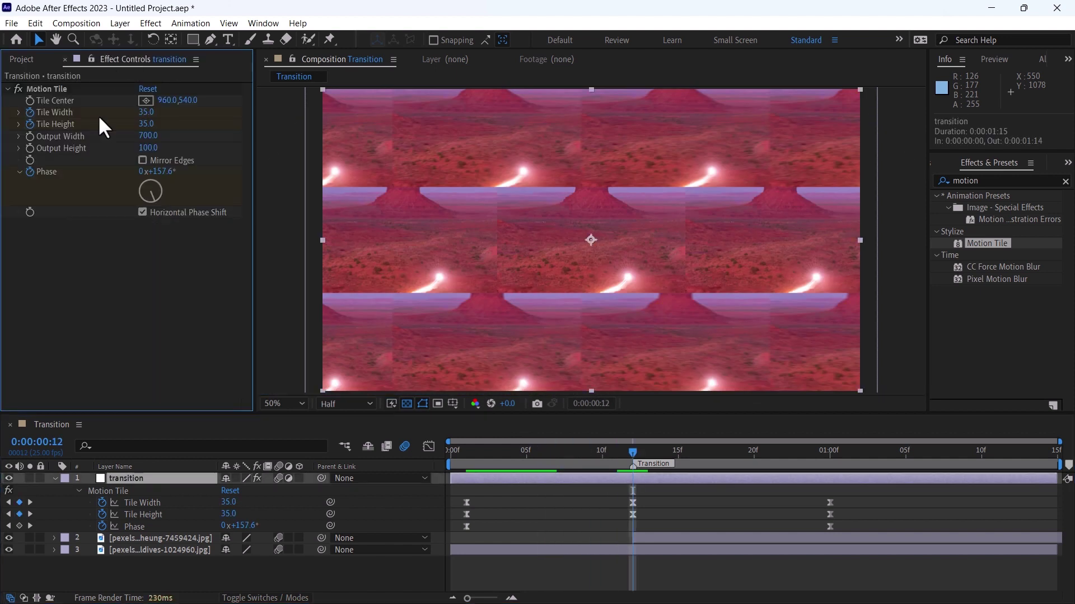
pyautogui.click(148, 113)
pyautogui.write('20')
pyautogui.click(147, 124)
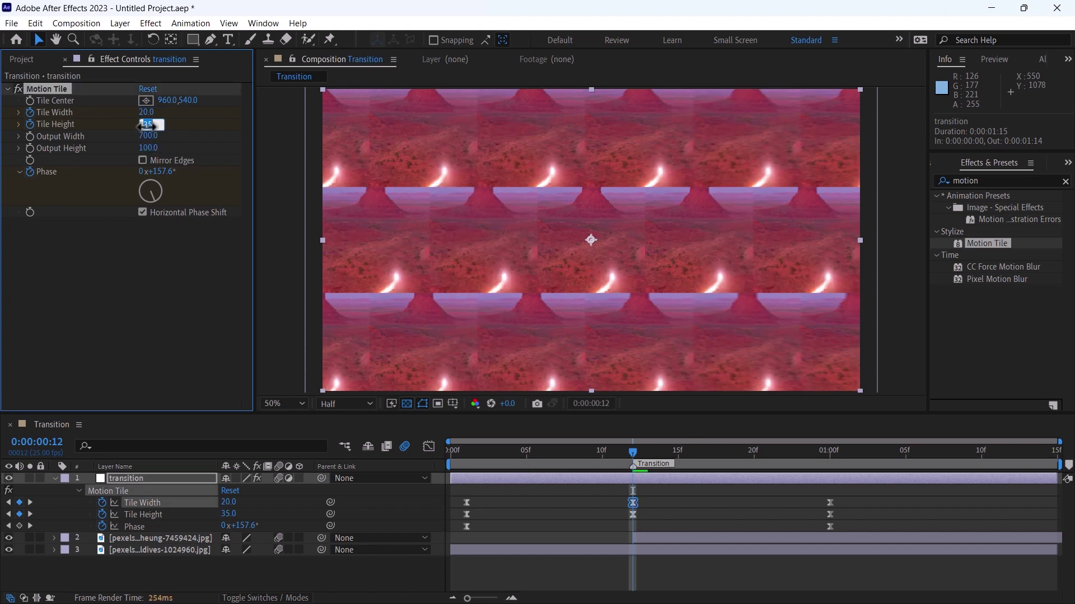
pyautogui.write('20')
pyautogui.click(554, 492)
# Review the tiles at frames 5, 17, 20 and 6 of the transition
pyautogui.moveTo(506, 449); pyautogui.dragTo(665, 458)
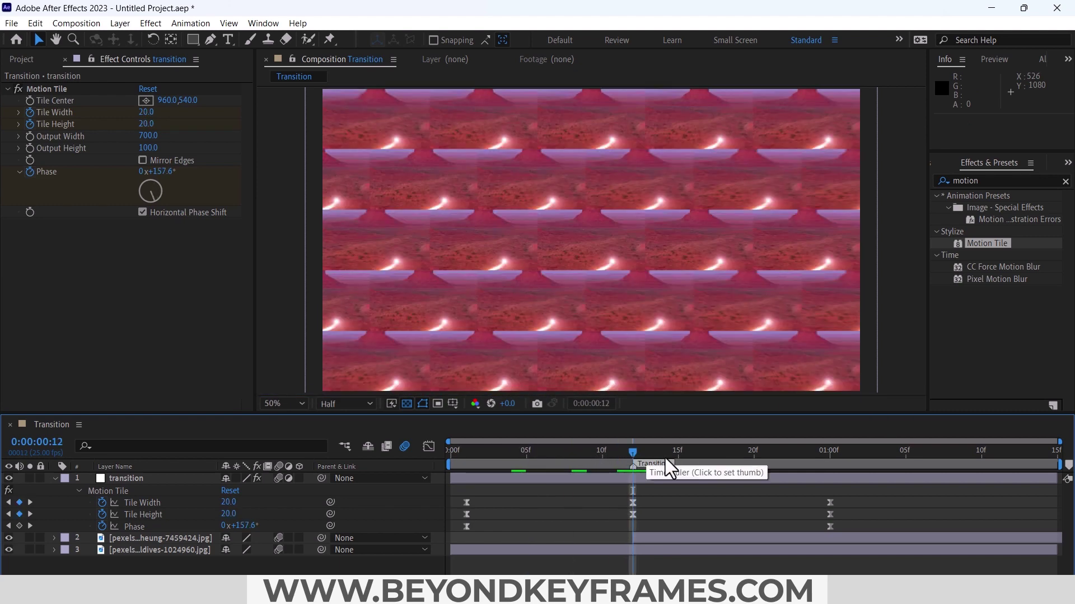
pyautogui.click(708, 457)
pyautogui.click(746, 455)
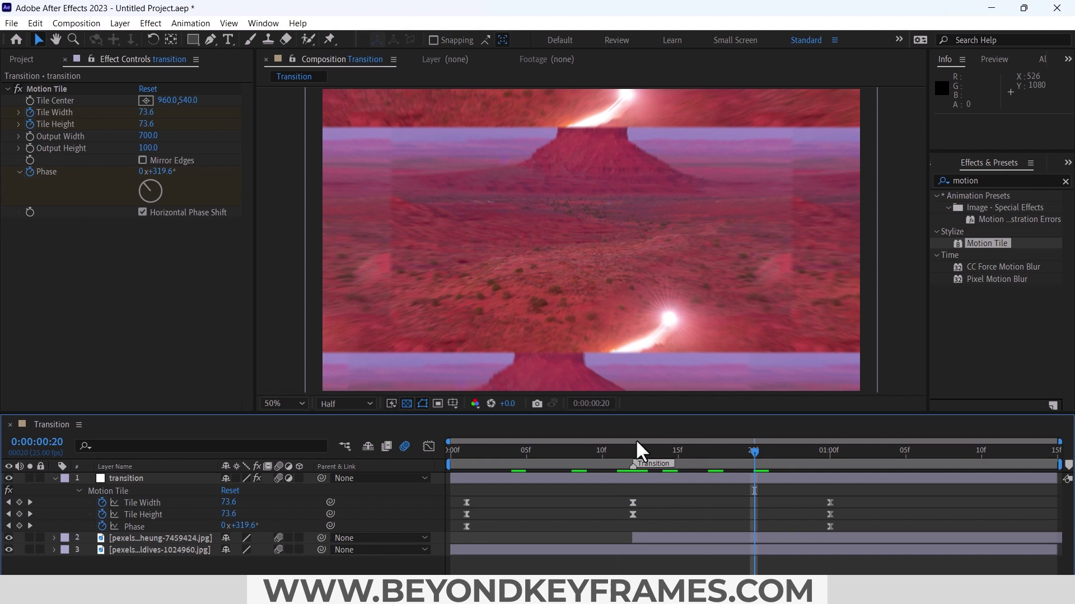
pyautogui.click(143, 218)
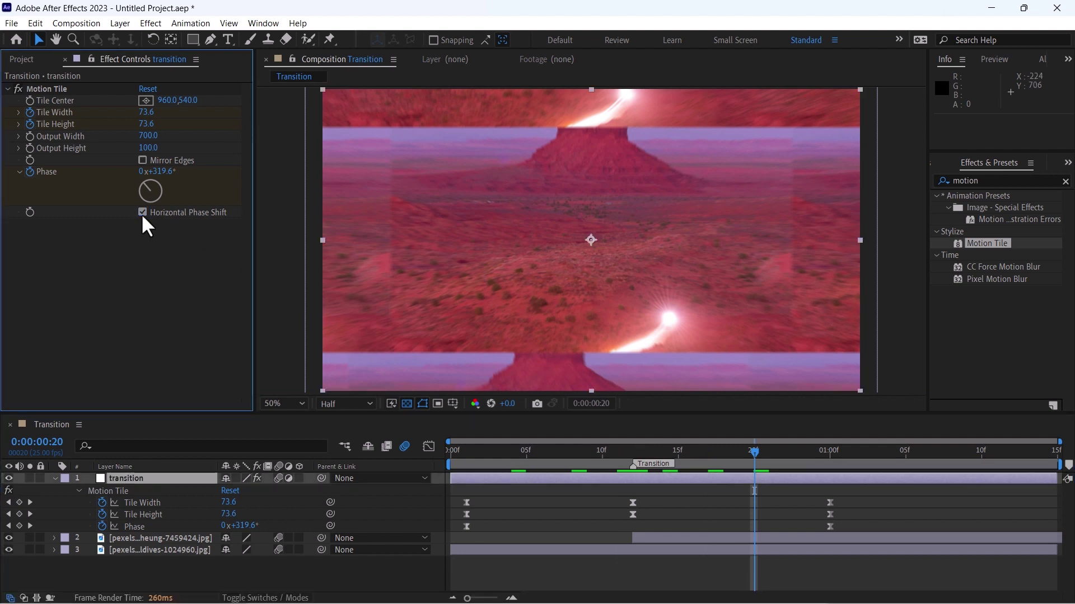
pyautogui.click(543, 454)
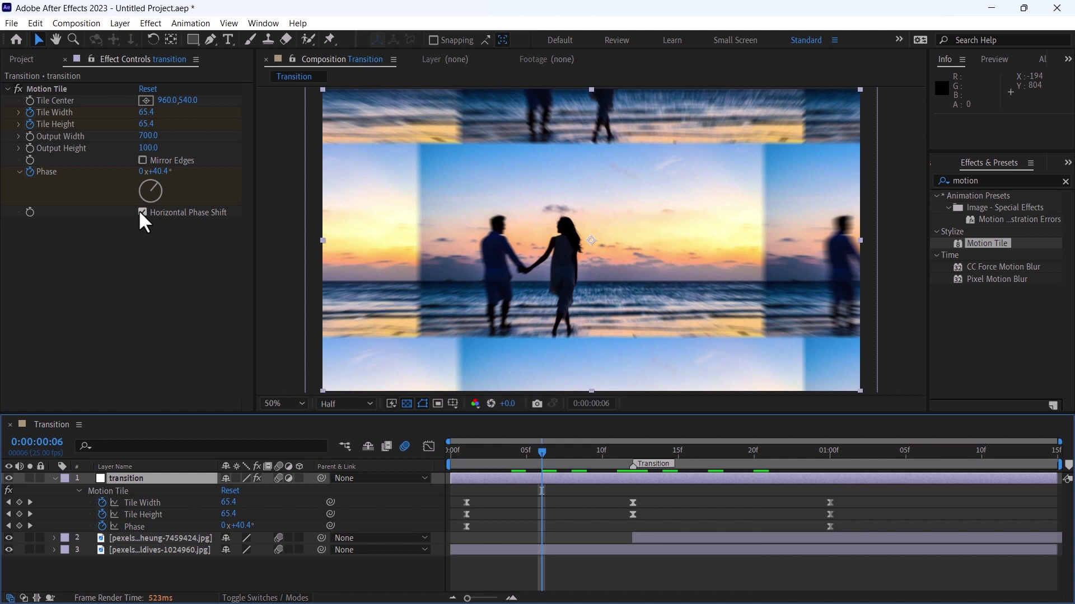
pyautogui.click(142, 213)
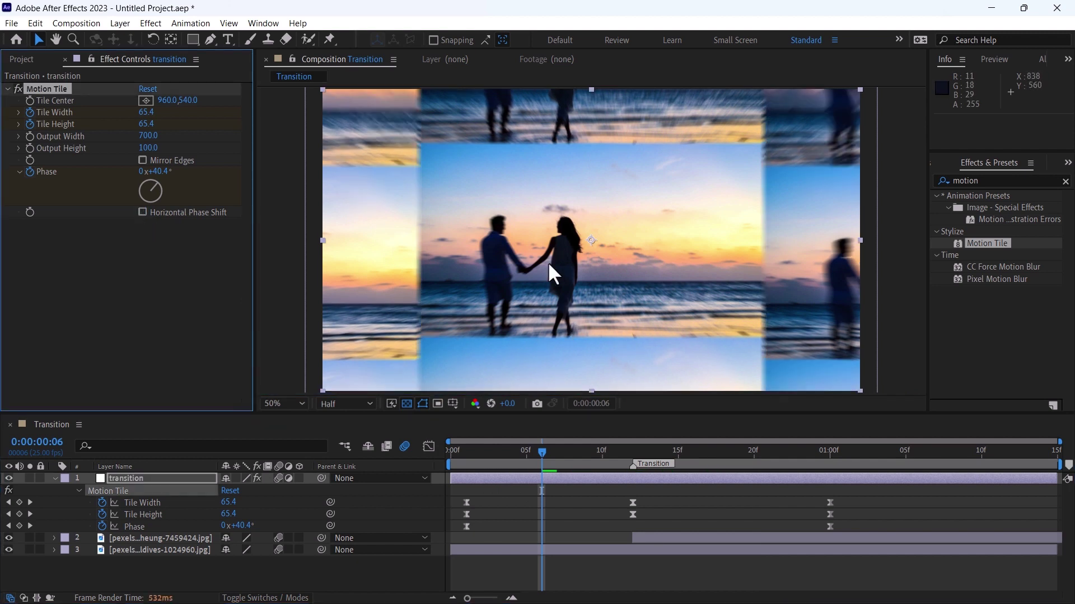
pyautogui.click(585, 452)
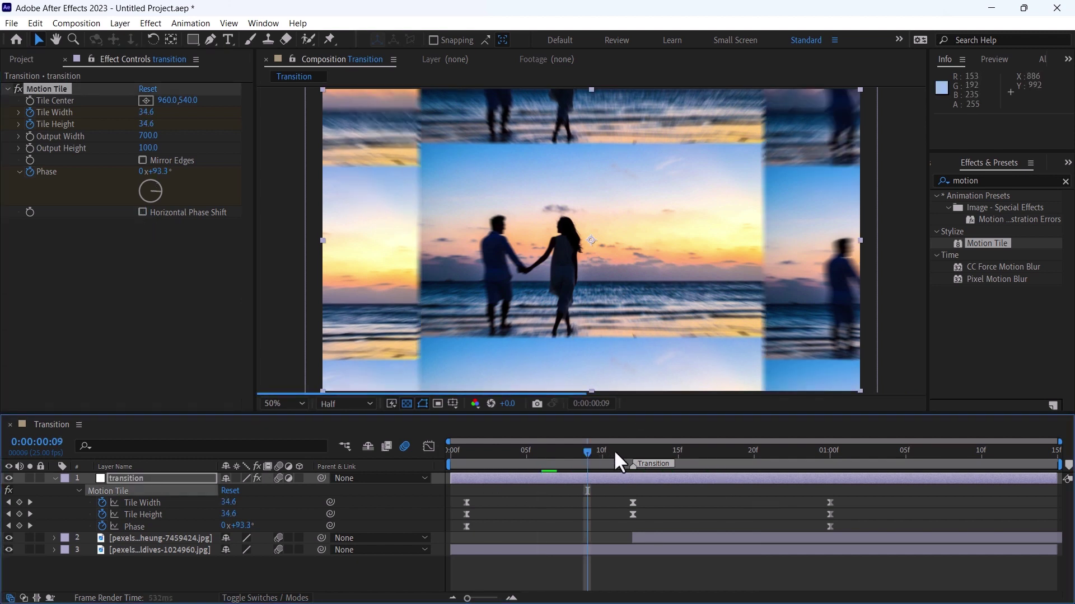
pyautogui.click(617, 453)
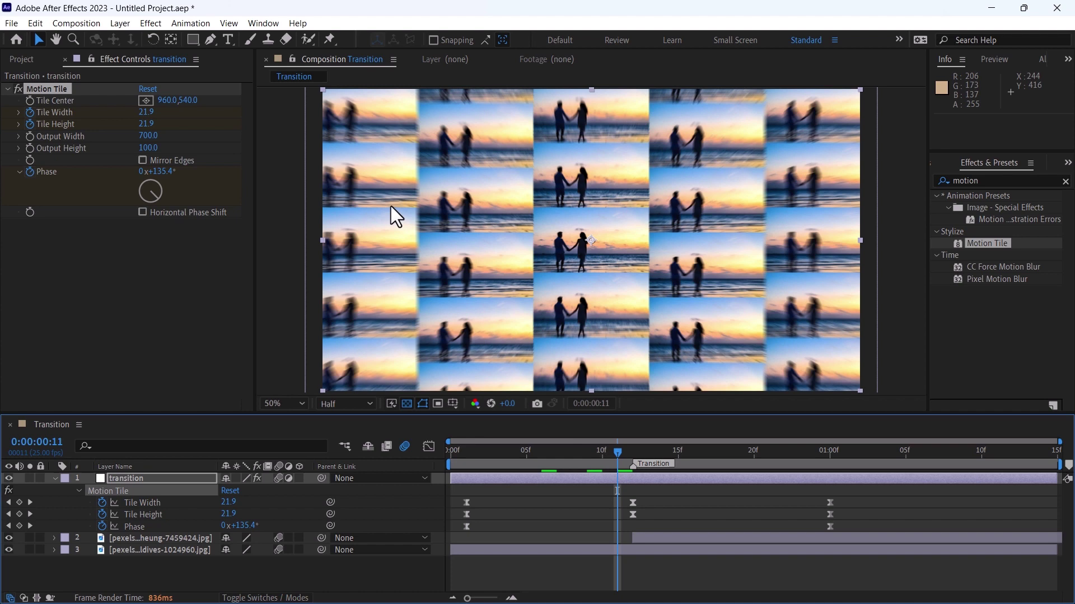
pyautogui.click(142, 212)
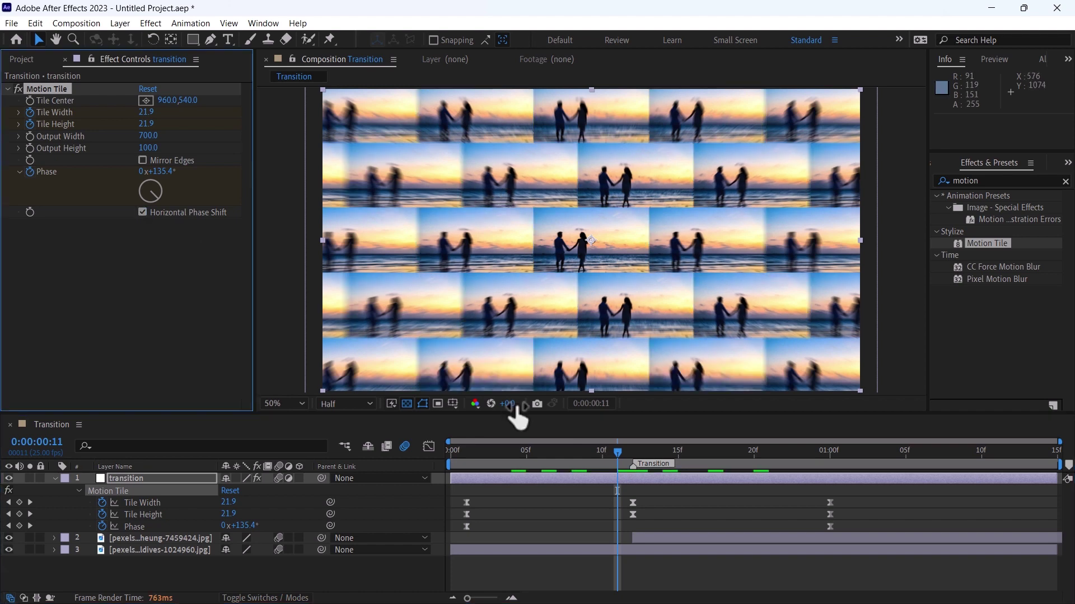
pyautogui.click(626, 446)
pyautogui.moveTo(627, 447); pyautogui.dragTo(675, 449)
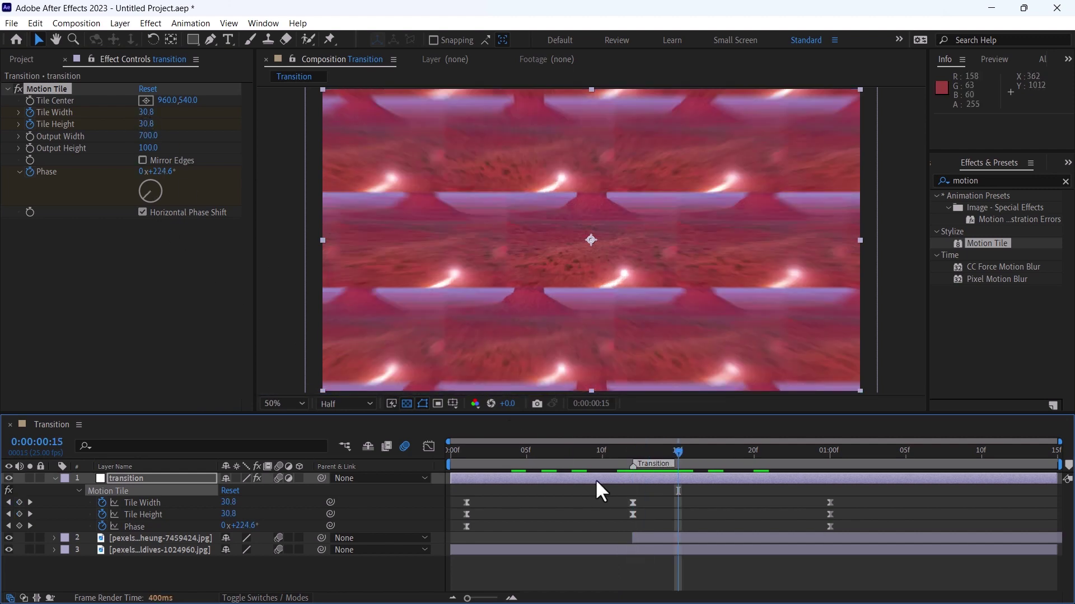
pyautogui.click(709, 454)
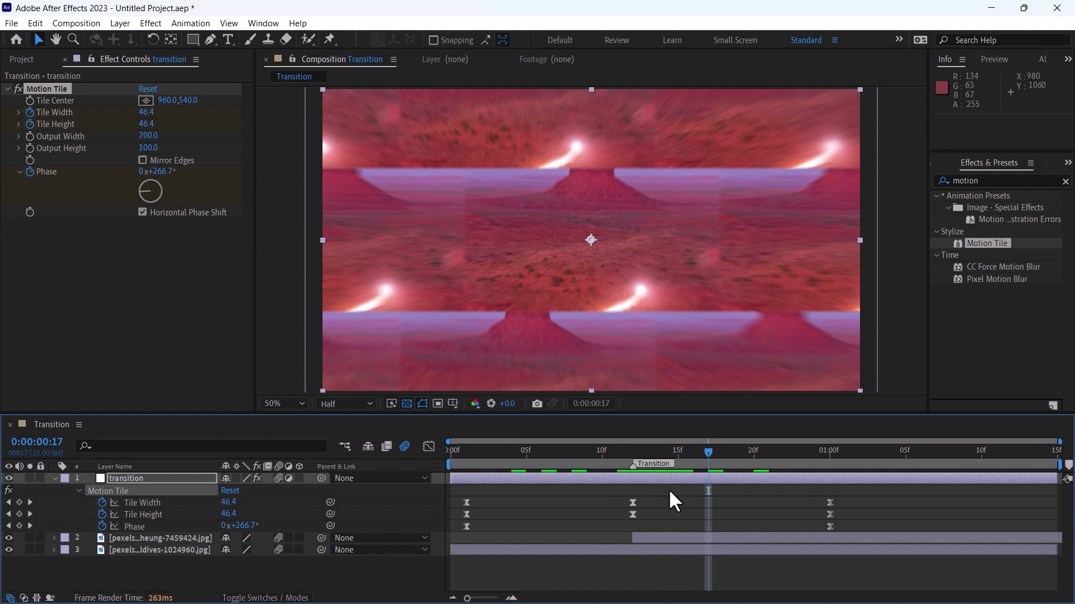
pyautogui.press('j')
# Reset the frame-12 Tile Width and Tile Height to 35 and scrub through the transition
pyautogui.click(147, 112)
pyautogui.write('35')
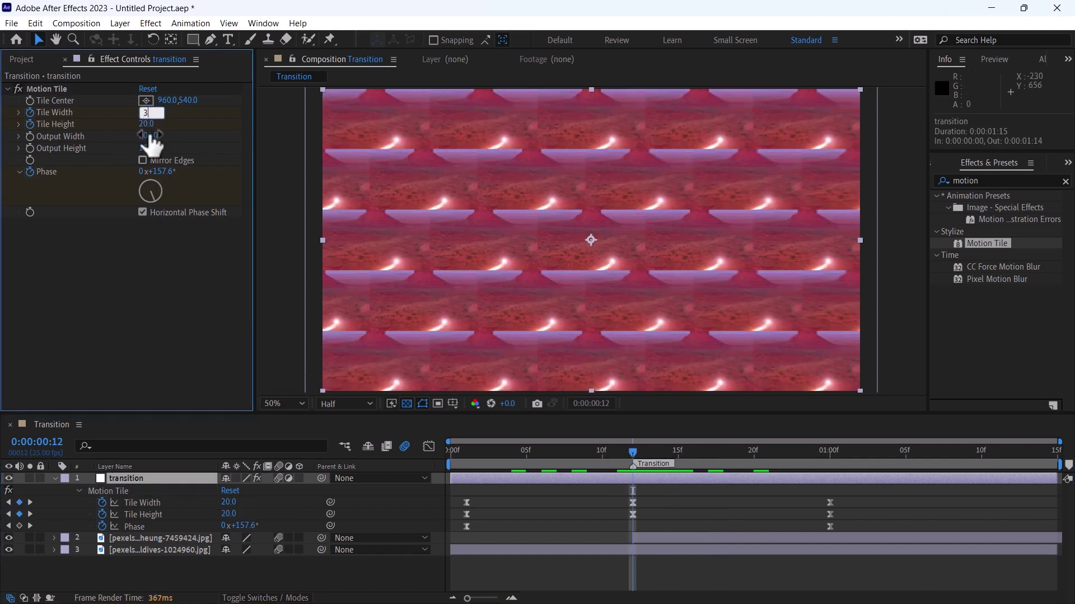
pyautogui.press('Return')
pyautogui.click(149, 124)
pyautogui.write('35')
pyautogui.press('Return')
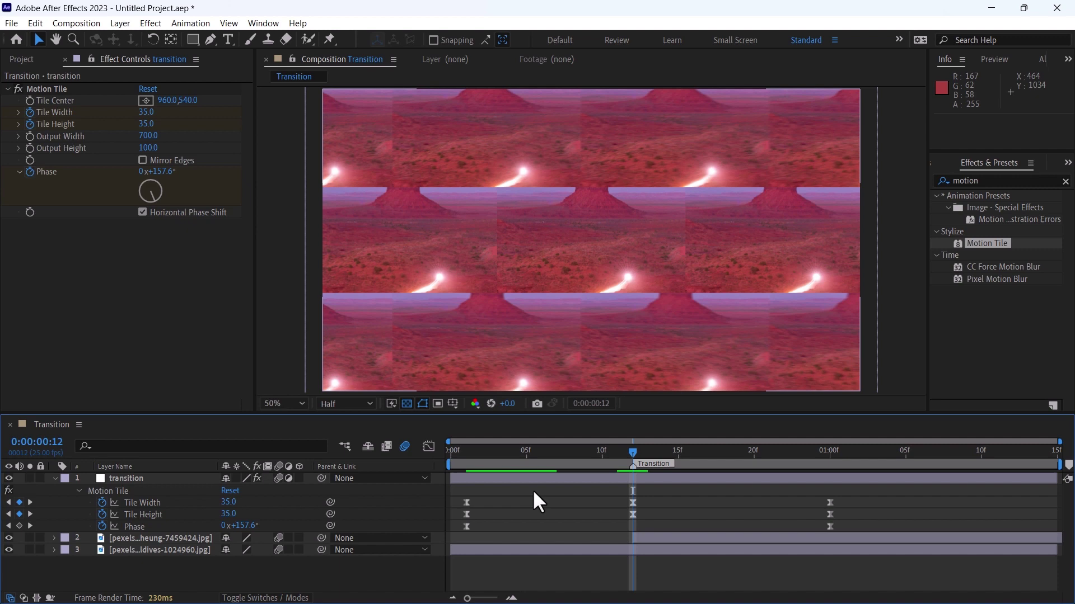
pyautogui.moveTo(442, 460); pyautogui.dragTo(821, 492)
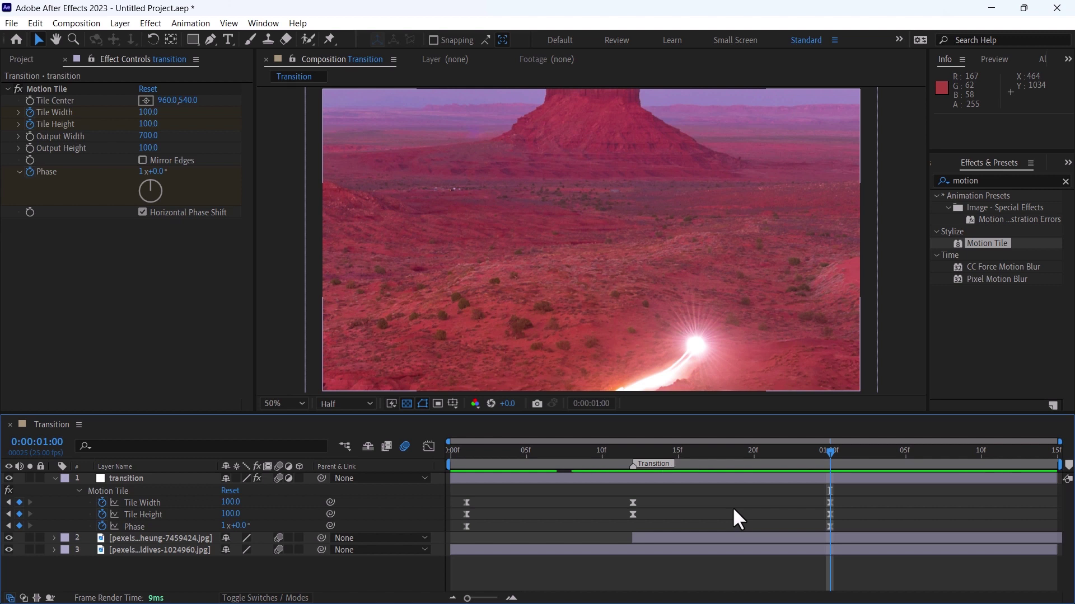
# Hide both photo layers, then delete them from the Transition comp
pyautogui.click(132, 537)
pyautogui.keyDown('shift'); pyautogui.click(130, 550); pyautogui.keyUp('shift')
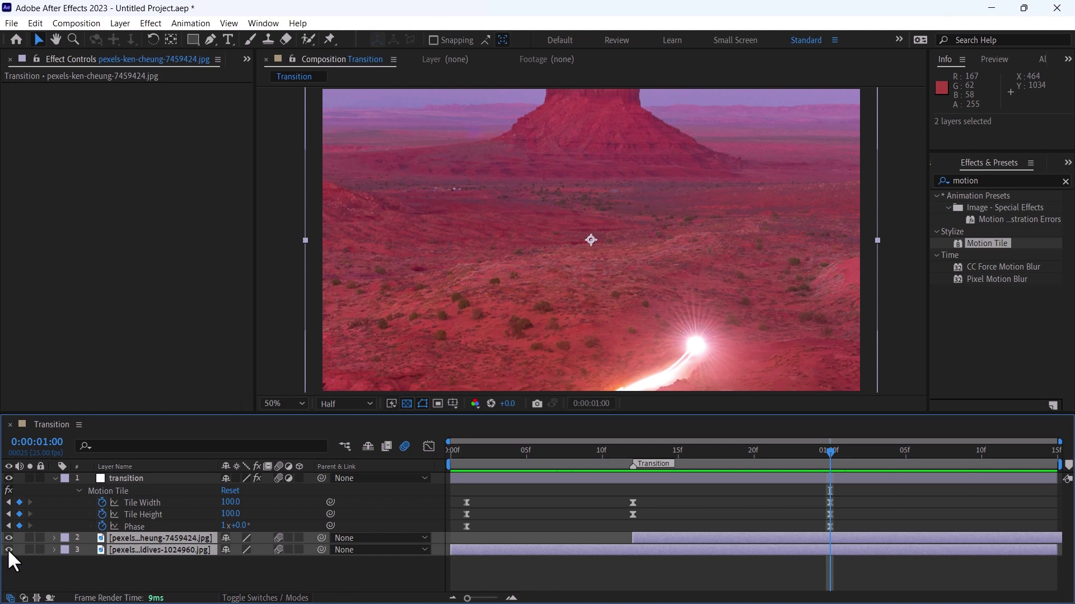
pyautogui.moveTo(7, 549); pyautogui.dragTo(7, 539)
pyautogui.click(197, 571)
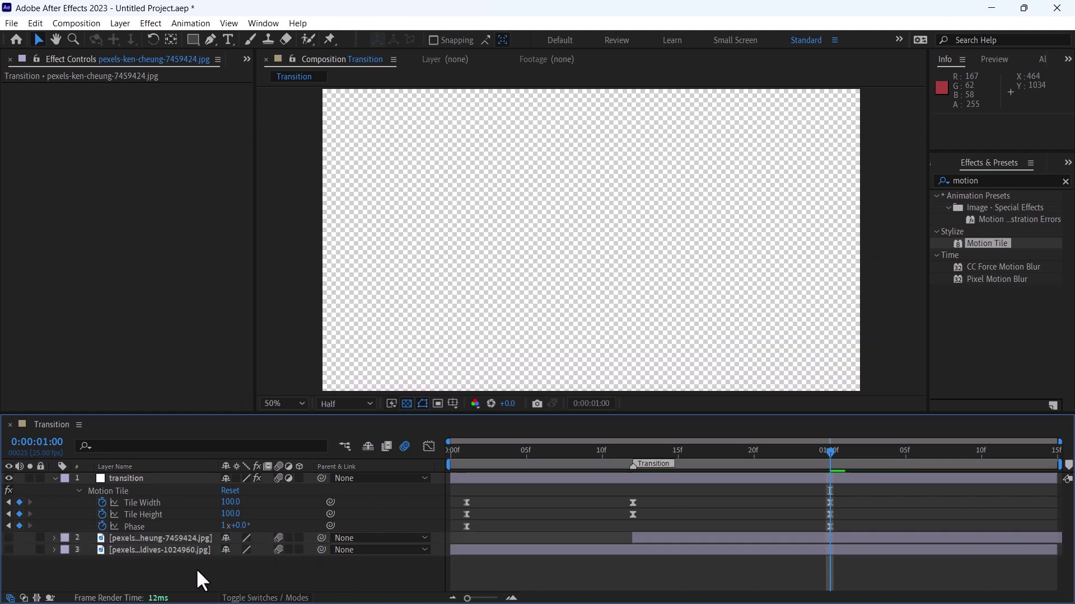
pyautogui.click(171, 547)
pyautogui.keyDown('shift'); pyautogui.click(166, 540); pyautogui.keyUp('shift')
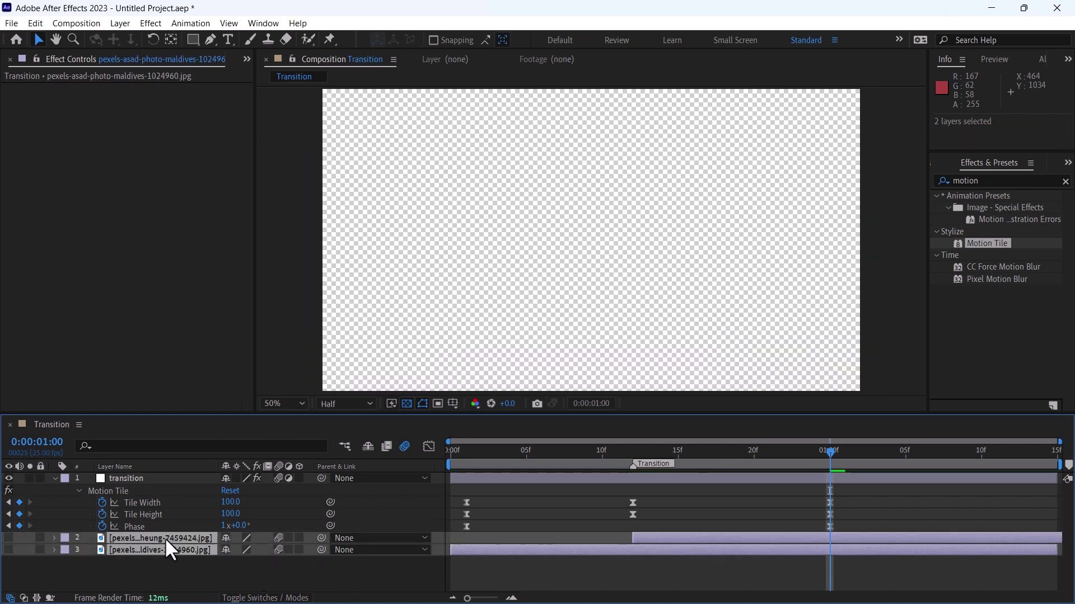
pyautogui.press('Delete')
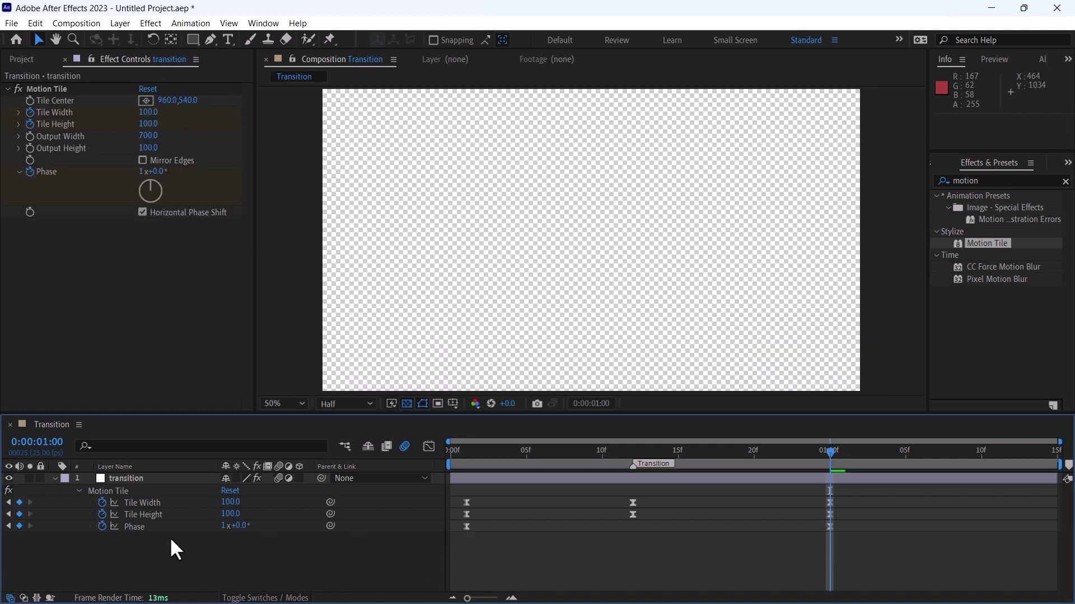
# Start a new composition from the Composition menu
pyautogui.click(172, 337)
pyautogui.click(61, 24)
pyautogui.click(140, 57)
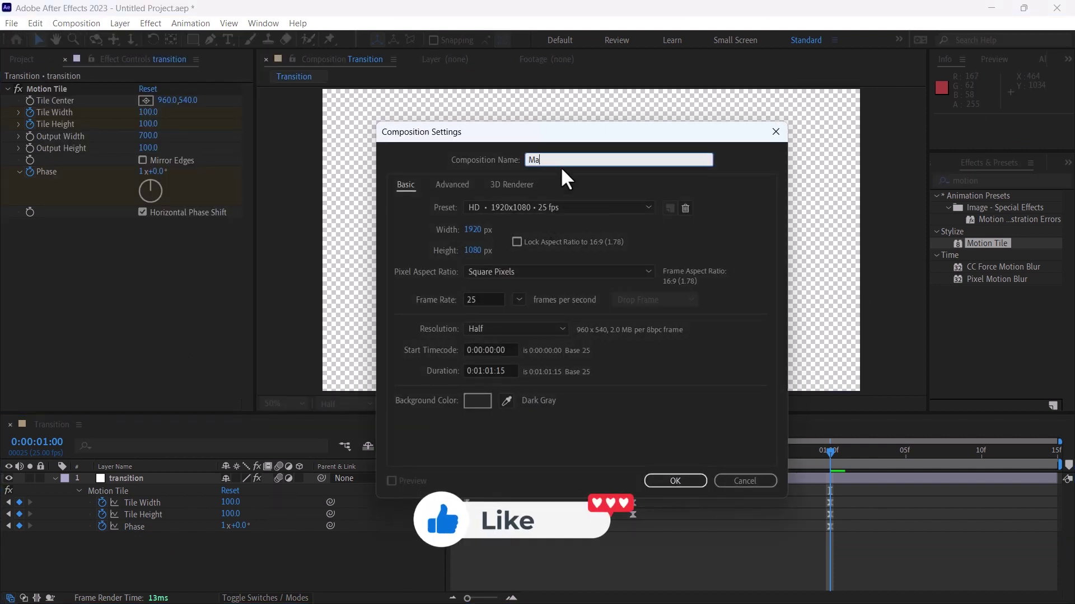
# Name the new 1920×1080 composition 'Main Comp' and create it
pyautogui.write('Main Comp')
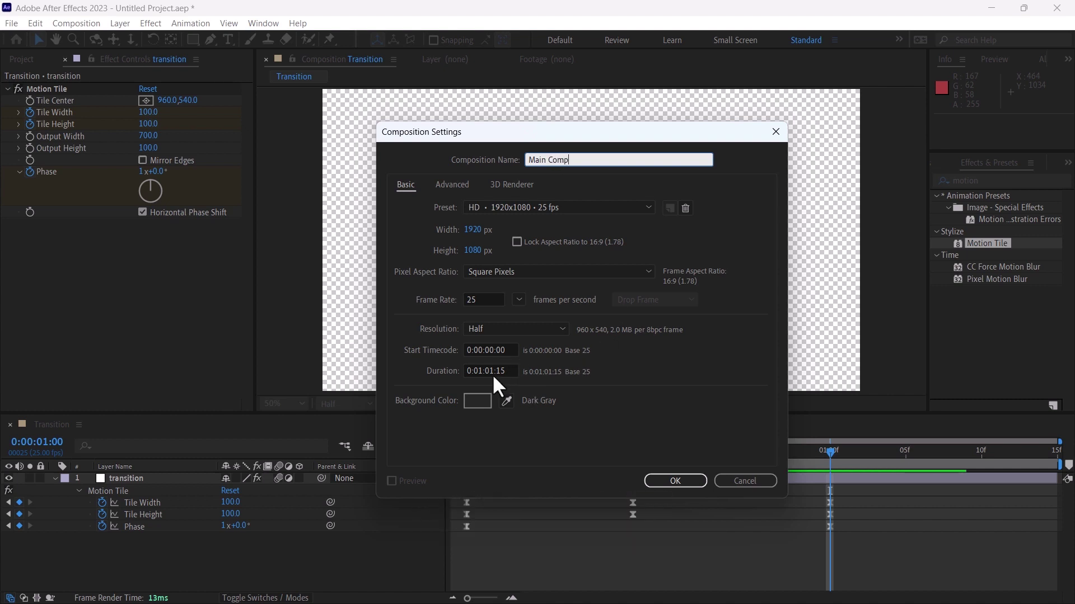
pyautogui.click(693, 482)
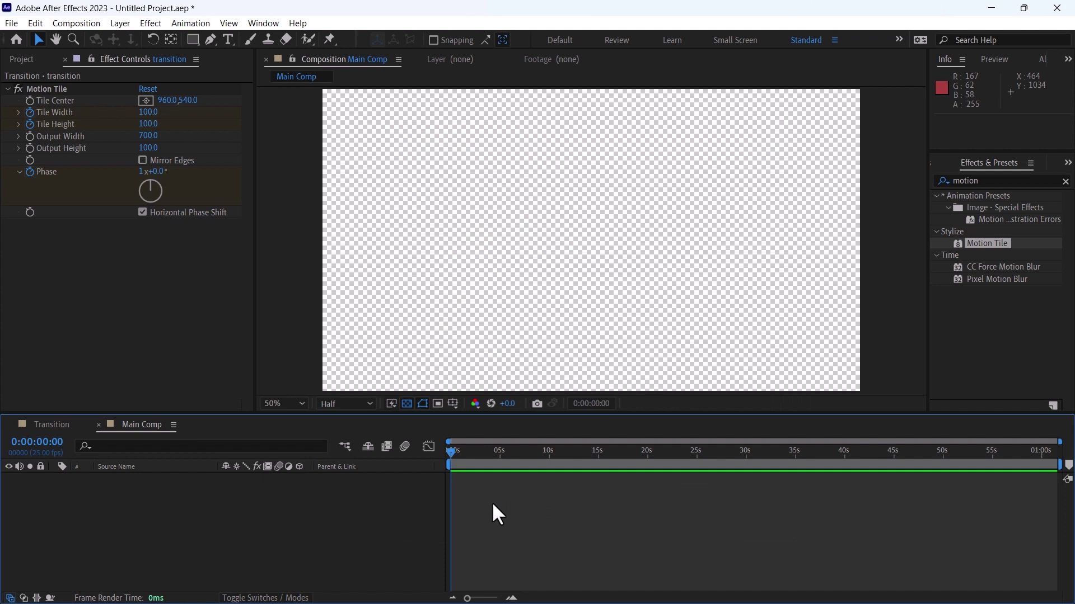
pyautogui.click(31, 60)
# Add all four photos from the Project panel into Main Comp
pyautogui.click(50, 200)
pyautogui.keyDown('shift'); pyautogui.click(70, 238); pyautogui.keyUp('shift')
pyautogui.moveTo(69, 238); pyautogui.dragTo(168, 521)
# Stagger the photo layers so the city photo starts at 2 s and the next ones follow later
pyautogui.scroll(3, 445, 469)
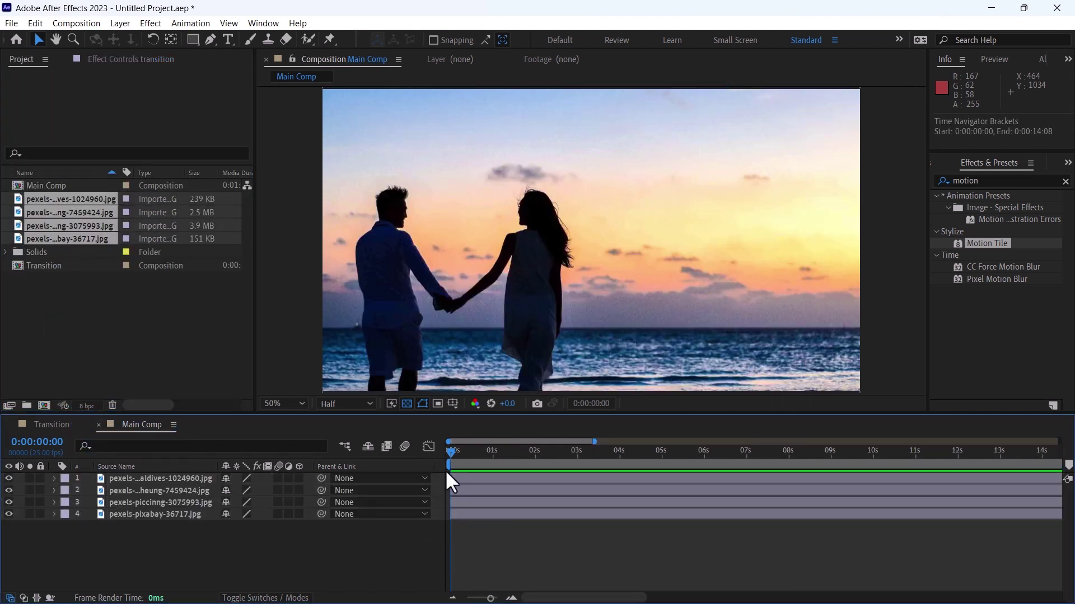
pyautogui.click(536, 453)
pyautogui.moveTo(483, 504); pyautogui.dragTo(561, 505)
pyautogui.moveTo(492, 491); pyautogui.dragTo(661, 493)
pyautogui.moveTo(518, 479); pyautogui.dragTo(743, 482)
pyautogui.click(46, 299)
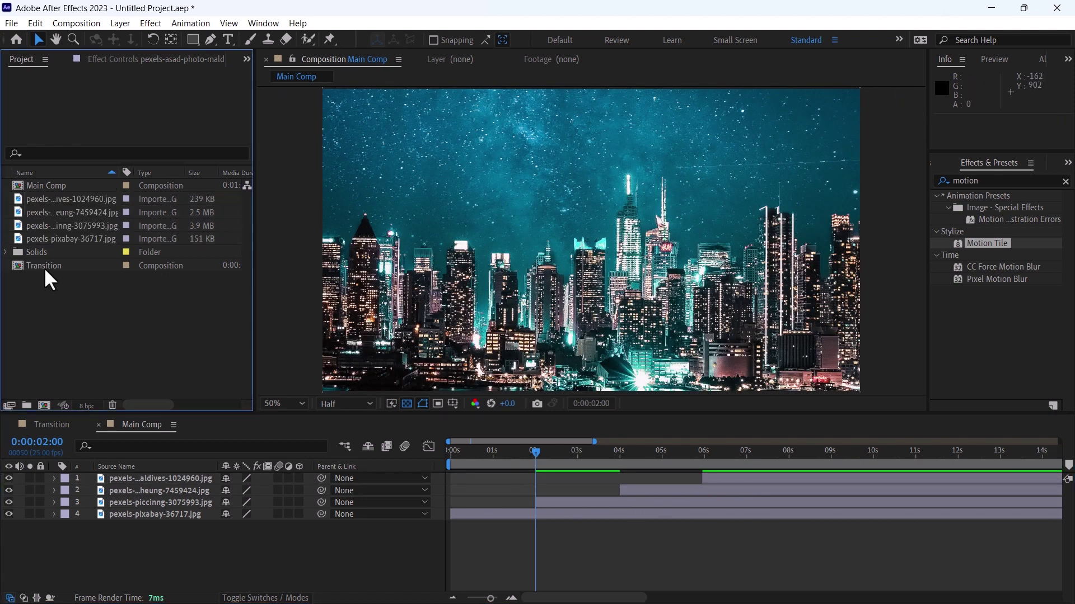
# Place the Transition comp above the city photo at the 2-second cut
pyautogui.moveTo(44, 267); pyautogui.dragTo(219, 500)
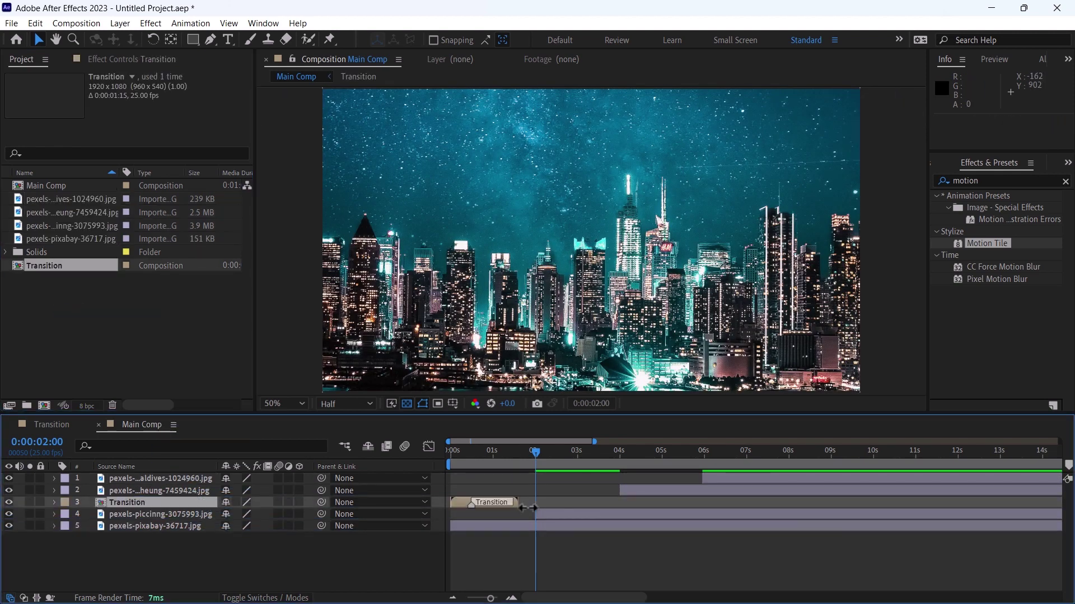
pyautogui.click(619, 513)
pyautogui.scroll(5, 619, 512)
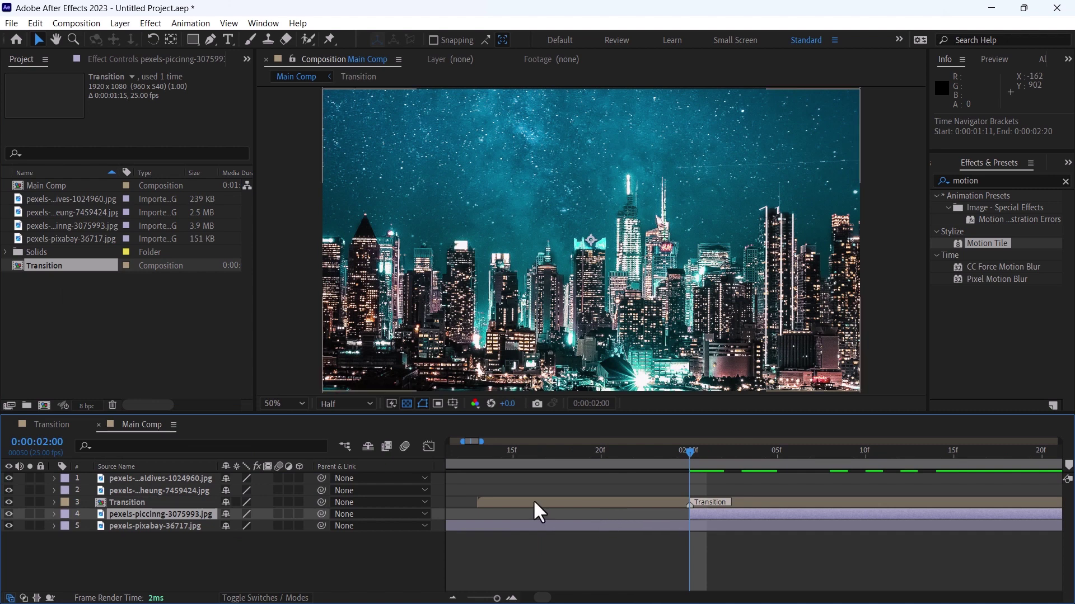
pyautogui.scroll(2, 684, 514)
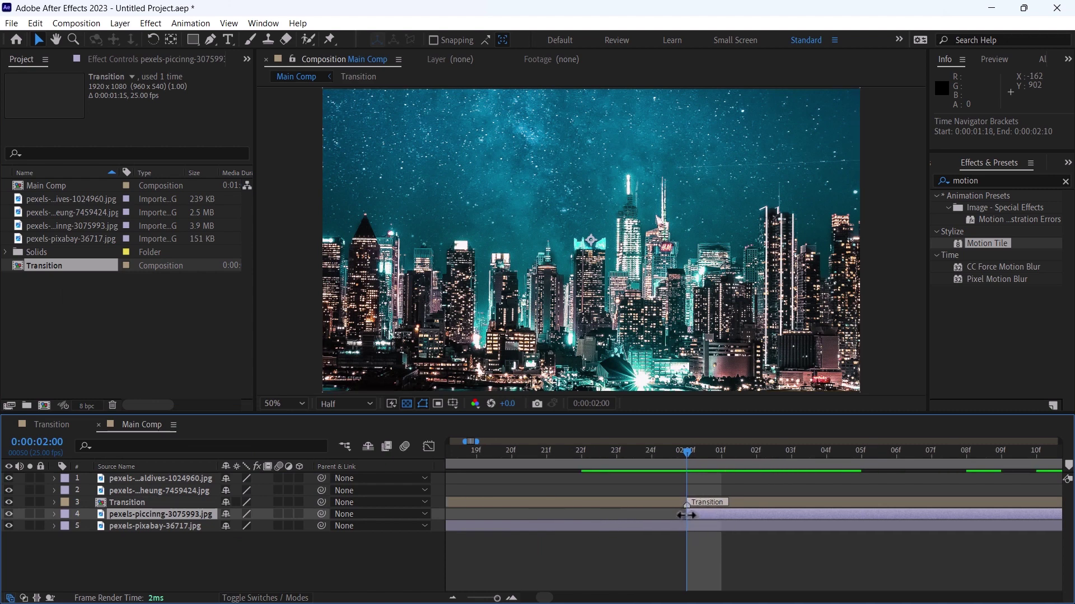
pyautogui.scroll(-7, 690, 515)
pyautogui.scroll(-3, 689, 514)
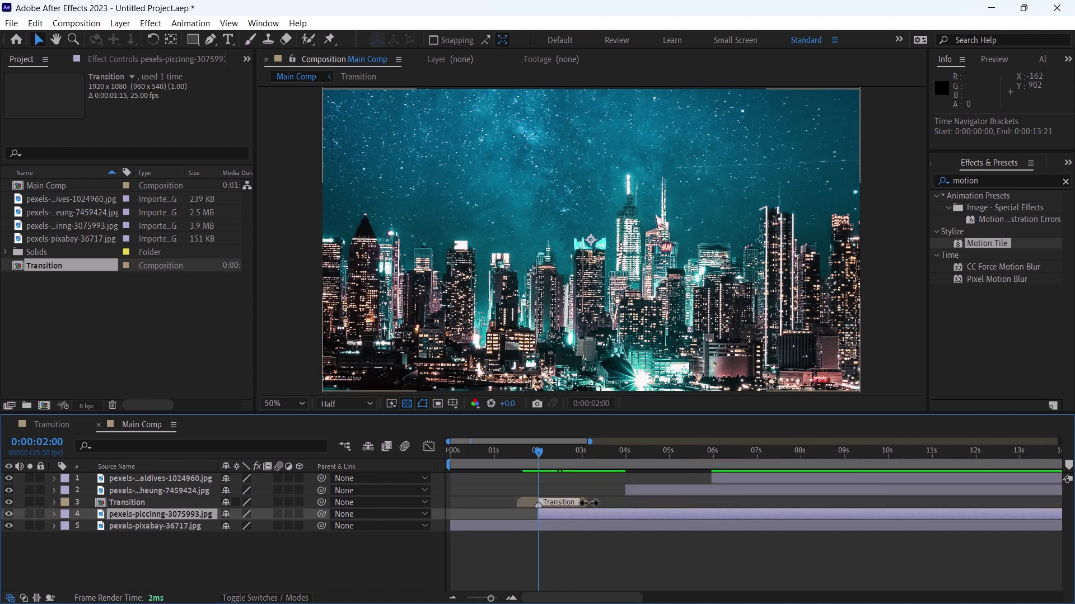
# Duplicate the Transition layer and align the copy with the 4-second cut
pyautogui.click(580, 500)
pyautogui.hotkey('ctrl', 'd')
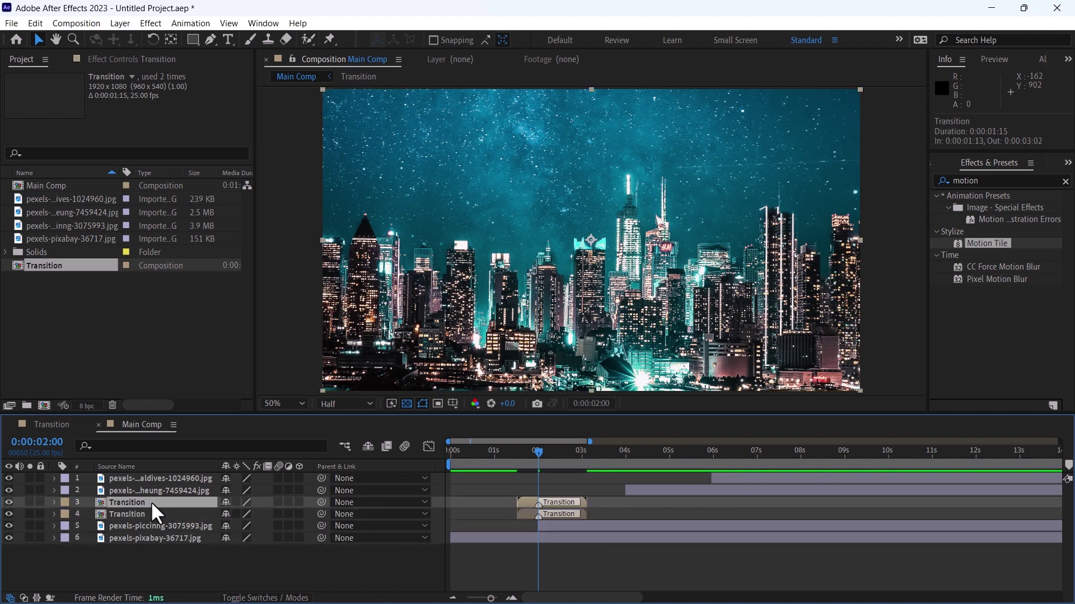
pyautogui.moveTo(151, 501); pyautogui.dragTo(158, 487)
pyautogui.moveTo(531, 489); pyautogui.dragTo(620, 494)
pyautogui.scroll(-4, 644, 493)
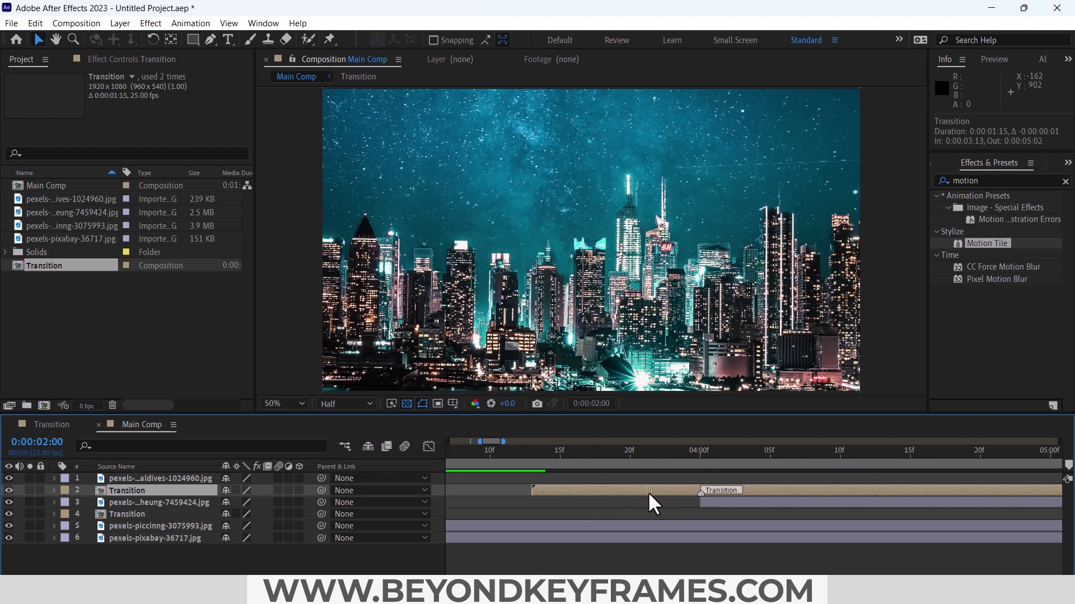
# Duplicate it again and align the top copy with the 6-second cut
pyautogui.hotkey('ctrl', 'd')
pyautogui.moveTo(139, 491); pyautogui.dragTo(144, 477)
pyautogui.scroll(5, 645, 493)
pyautogui.moveTo(644, 480); pyautogui.dragTo(981, 504)
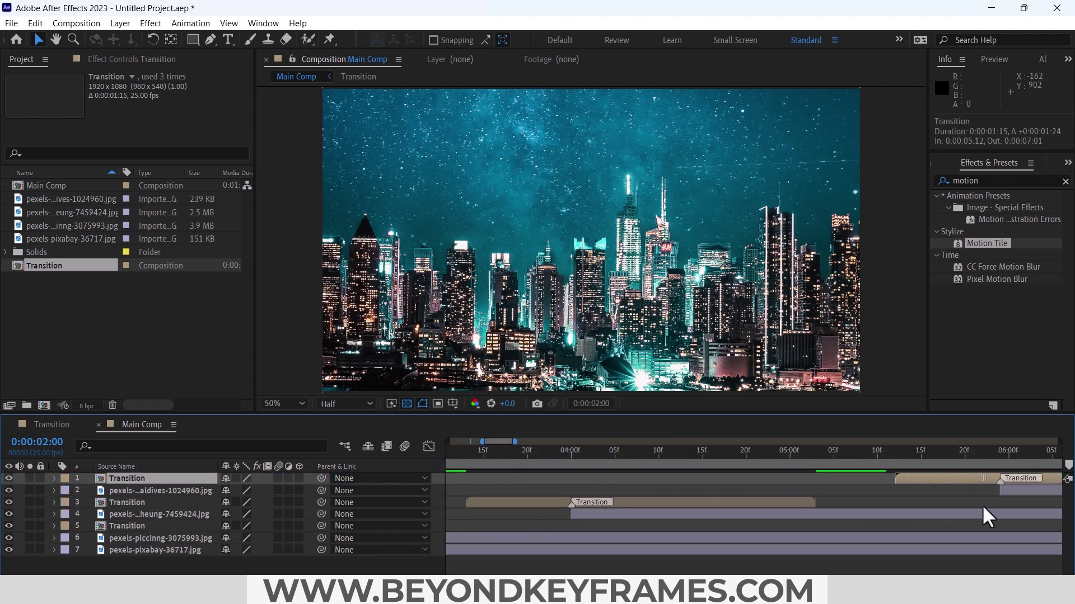
pyautogui.scroll(-5, 836, 512)
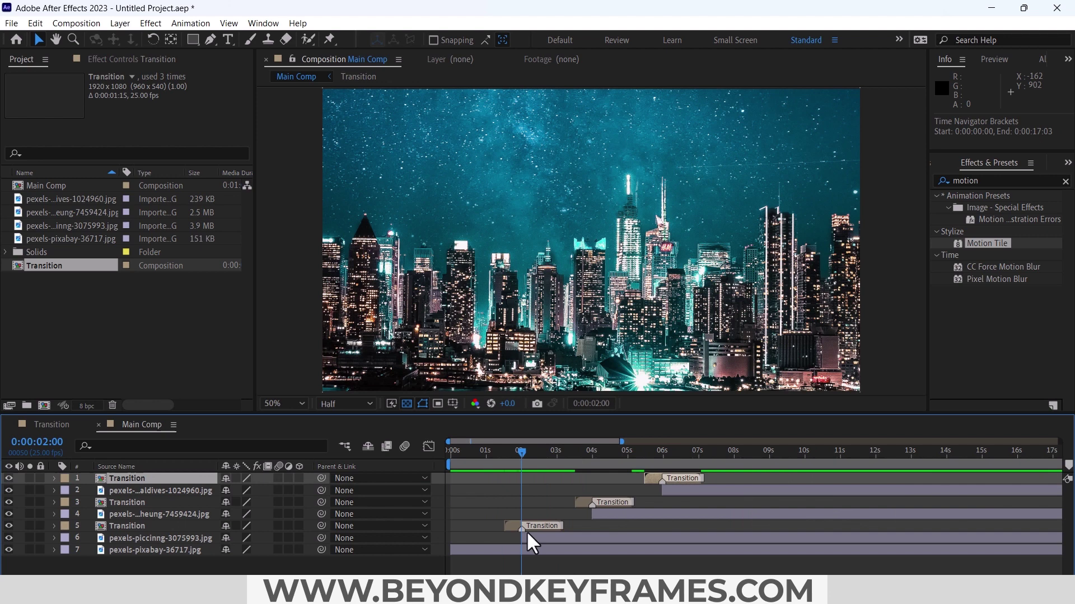
# Turn on Collapse Transformations for all three Transition layers
pyautogui.click(149, 525)
pyautogui.keyDown('ctrl'); pyautogui.click(144, 503); pyautogui.keyUp('ctrl')
pyautogui.keyDown('ctrl'); pyautogui.click(150, 478); pyautogui.keyUp('ctrl')
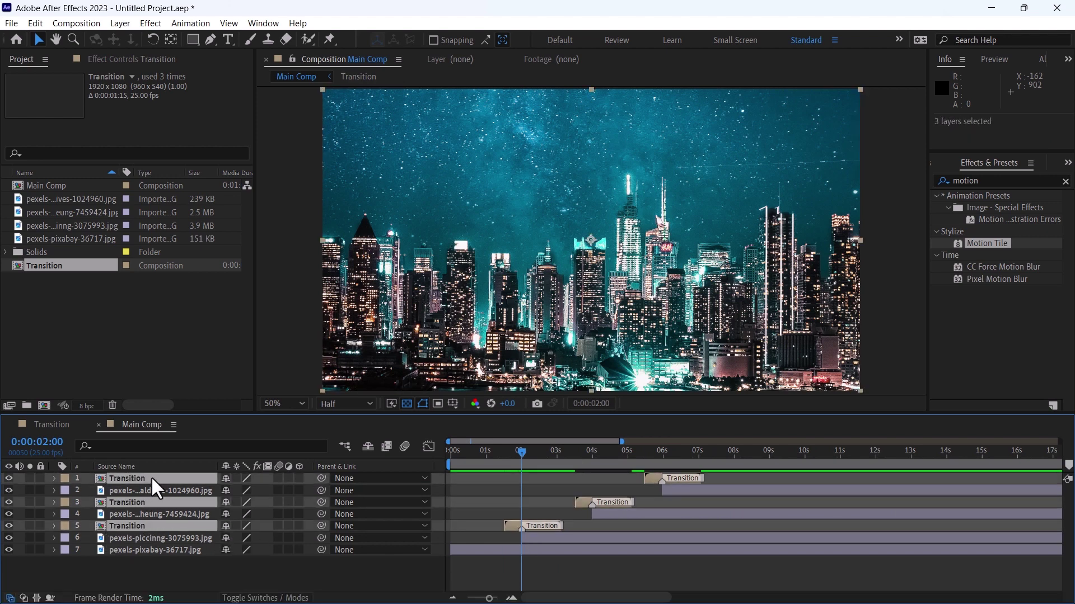
pyautogui.click(236, 478)
pyautogui.click(488, 568)
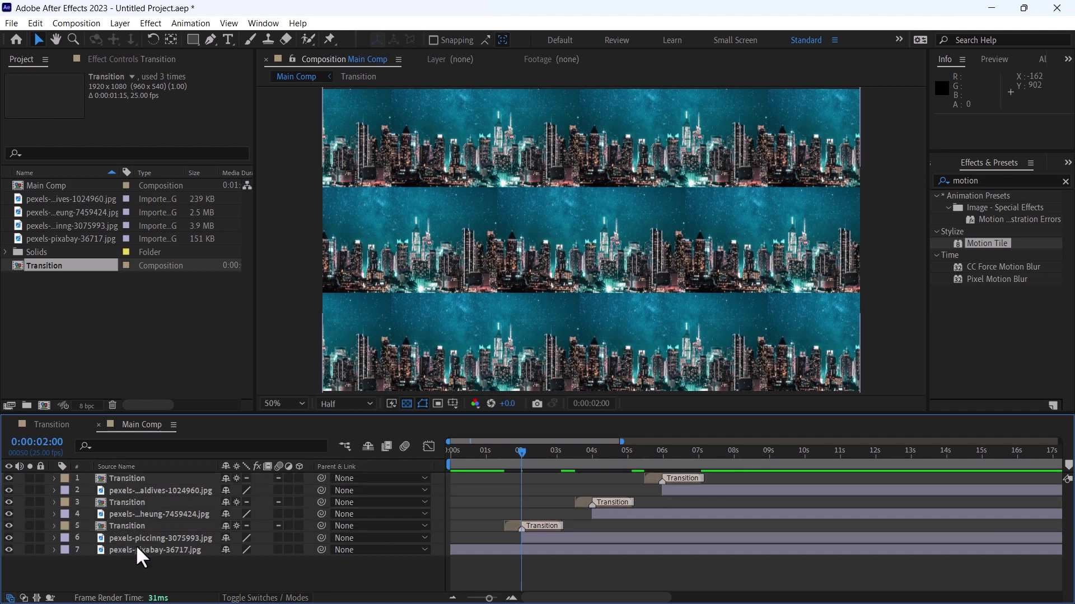
# Enable motion blur on the four photo layers and for the whole comp
pyautogui.click(134, 546)
pyautogui.keyDown('ctrl'); pyautogui.click(138, 538); pyautogui.keyUp('ctrl')
pyautogui.keyDown('ctrl'); pyautogui.click(124, 511); pyautogui.keyUp('ctrl')
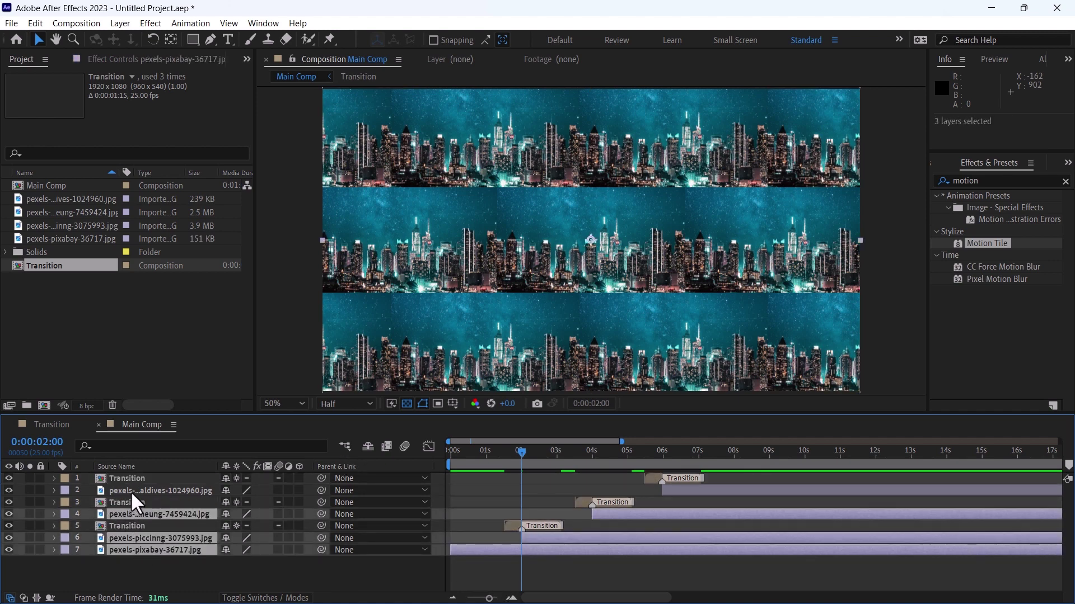
pyautogui.keyDown('ctrl'); pyautogui.click(131, 489); pyautogui.keyUp('ctrl')
pyautogui.click(281, 490)
pyautogui.click(405, 446)
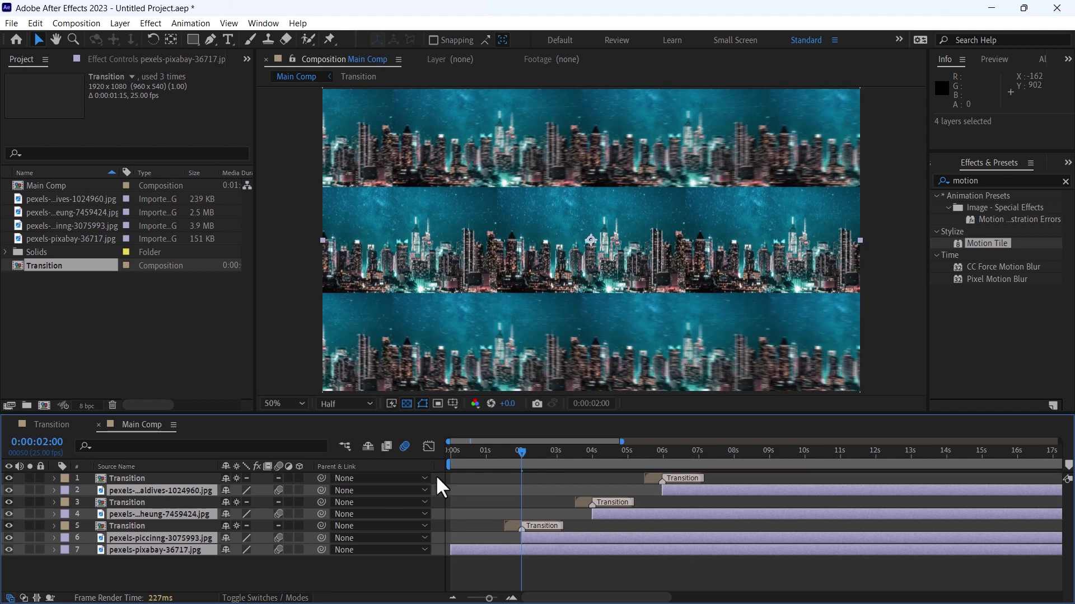
pyautogui.click(520, 582)
# Return to the comp start and set preview resolution to Quarter
pyautogui.moveTo(464, 451); pyautogui.dragTo(439, 460)
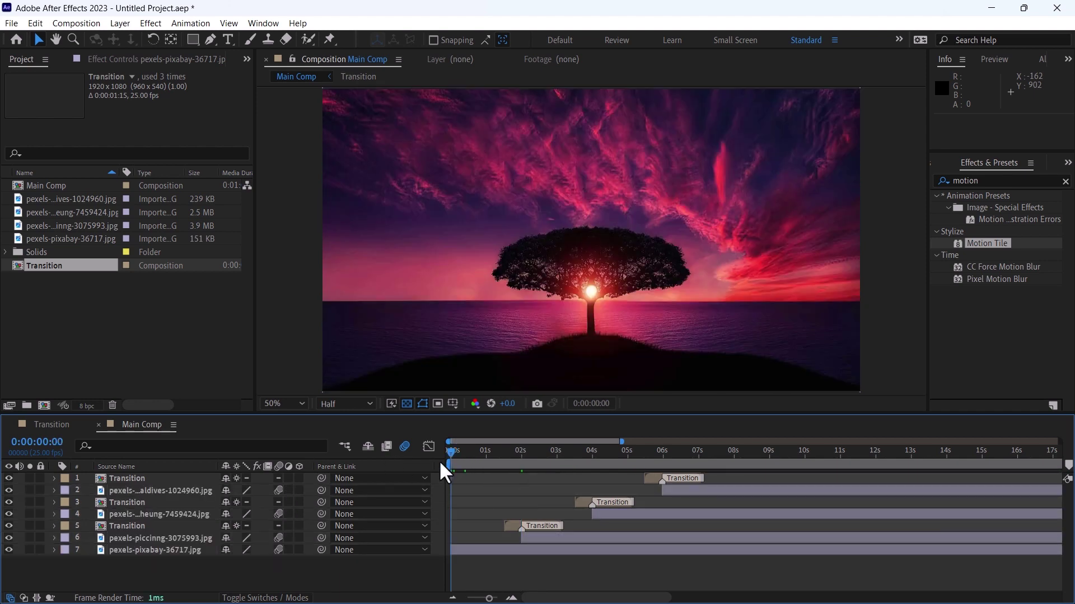
pyautogui.click(328, 400)
pyautogui.click(355, 480)
pyautogui.click(468, 510)
pyautogui.press('space')
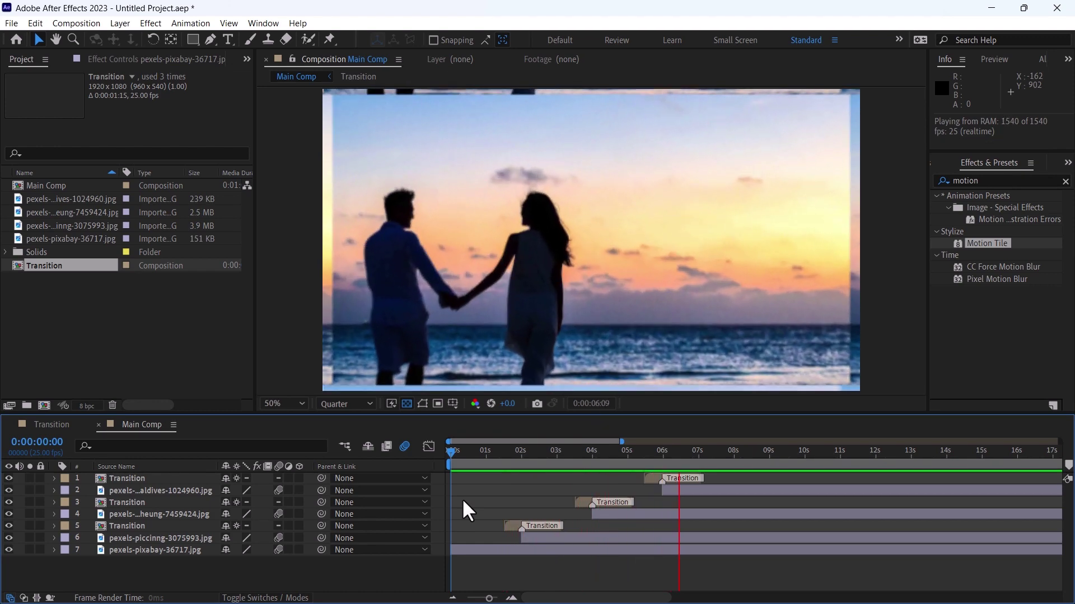
pyautogui.press('space')
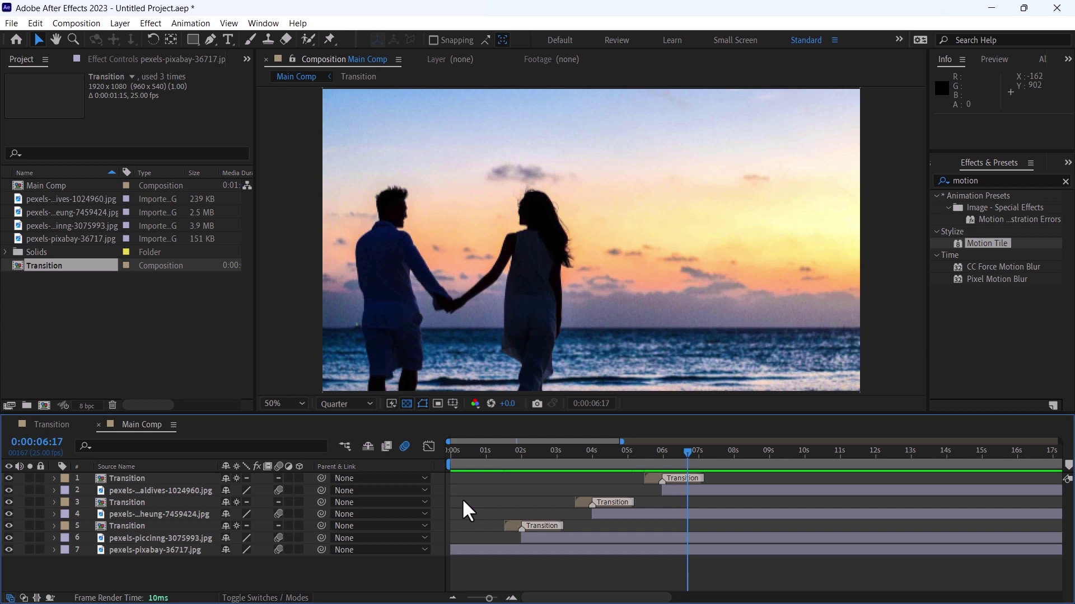
pyautogui.scroll(-5, 468, 511)
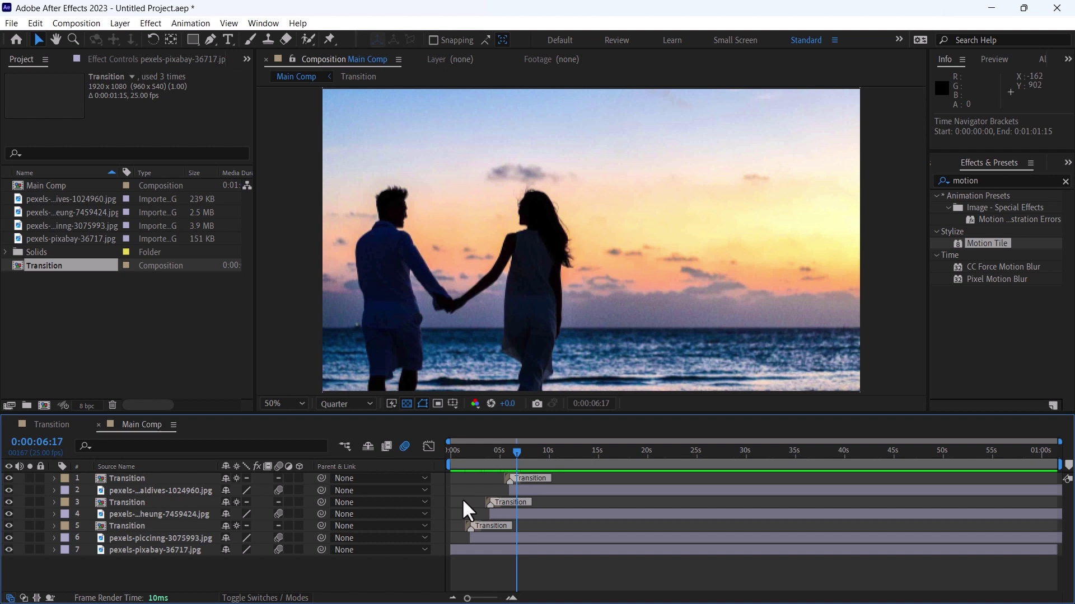